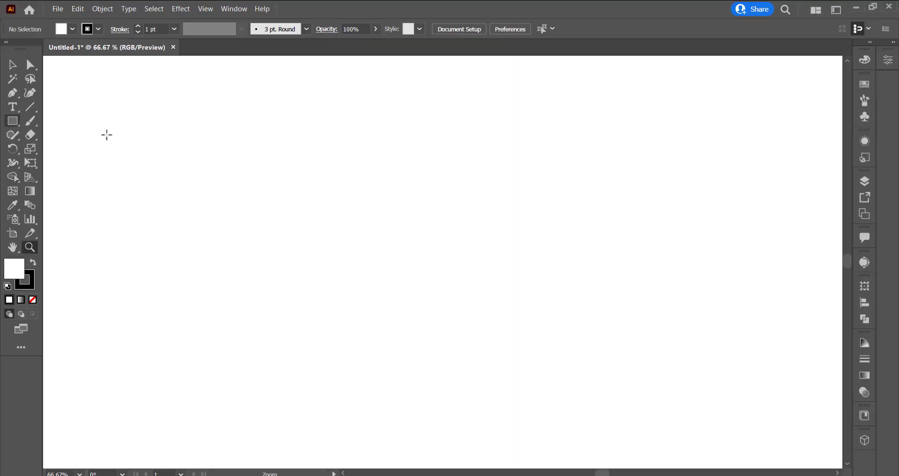
- Draw a large rectangle with the Rectangle tool (M) and give it a light orange FDC381 fill
key("m")
mouse_move(288, 153)
left_mouse_down()
mouse_move(532, 351)
mouse_move(558, 358)
left_mouse_up()
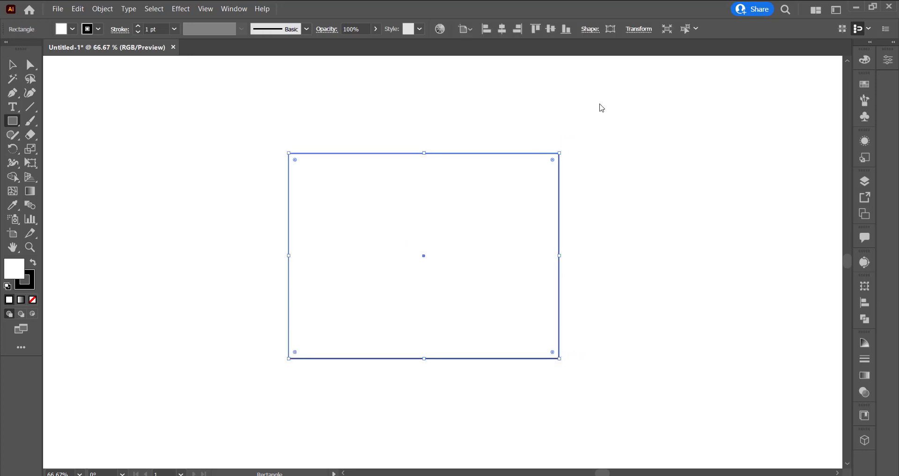
double_click(22, 276)
left_click_drag(307, 252, 269, 253)
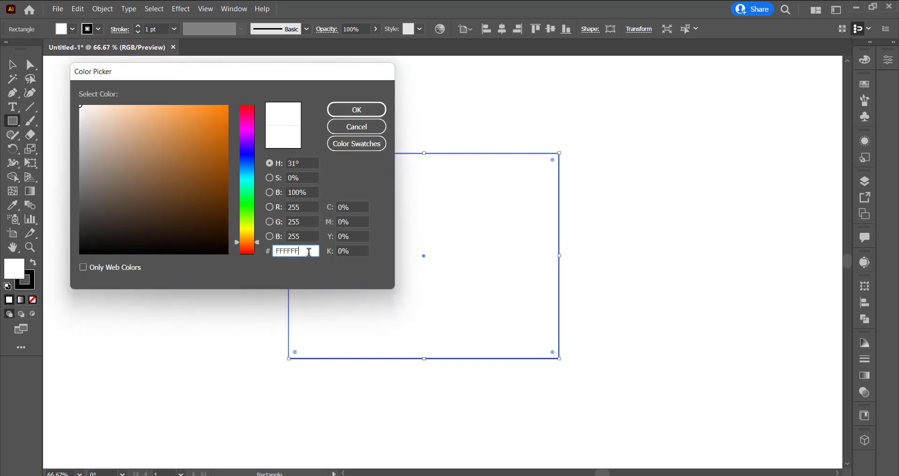
type("FDC381")
left_click(311, 237)
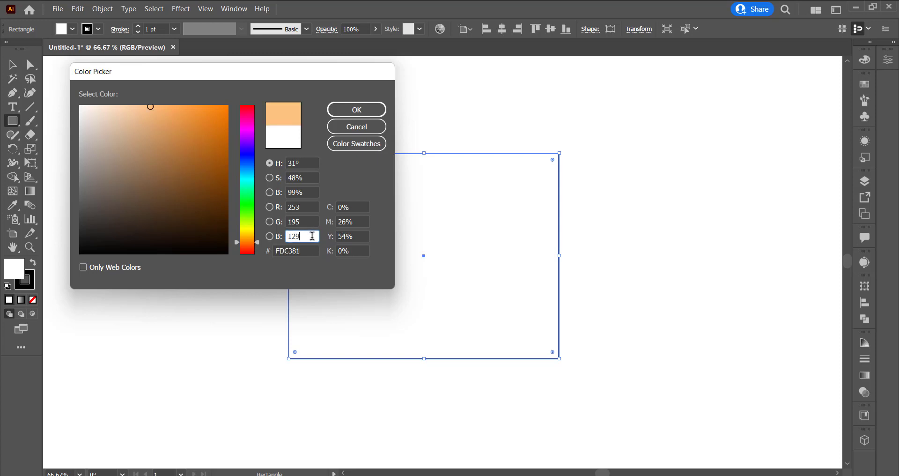
left_click(348, 110)
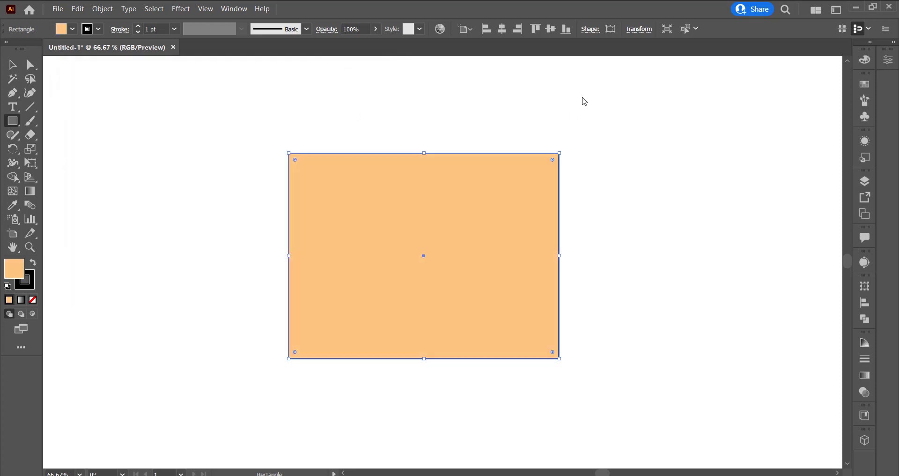
- Set the orange rectangle's stroke to None so it has no outline
key("v")
left_click(600, 101)
left_click(30, 283)
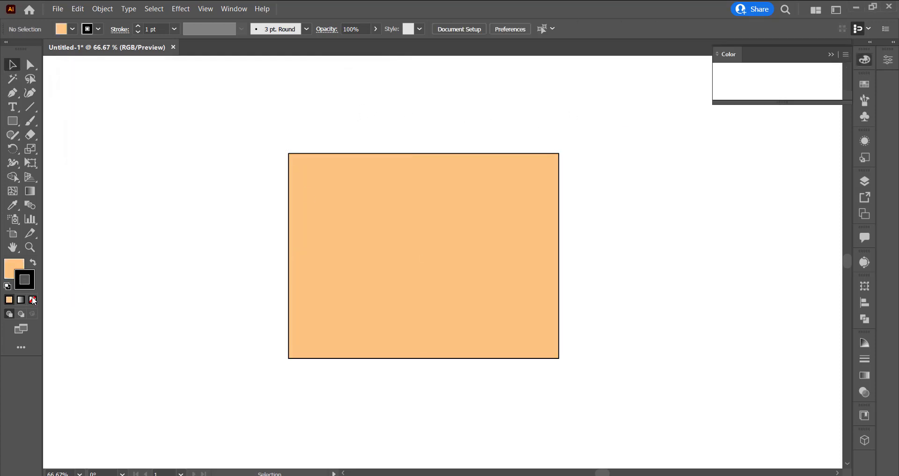
key("slash")
left_click(17, 269)
left_click(329, 237)
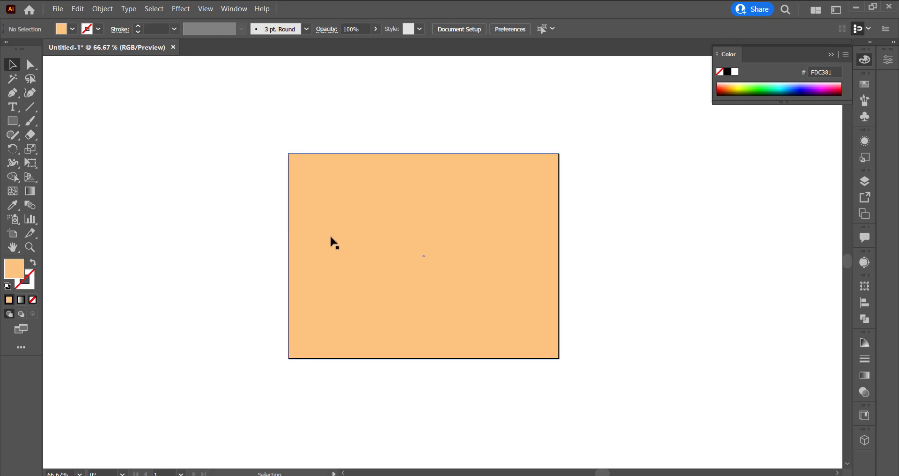
left_click(32, 287)
left_click(32, 299)
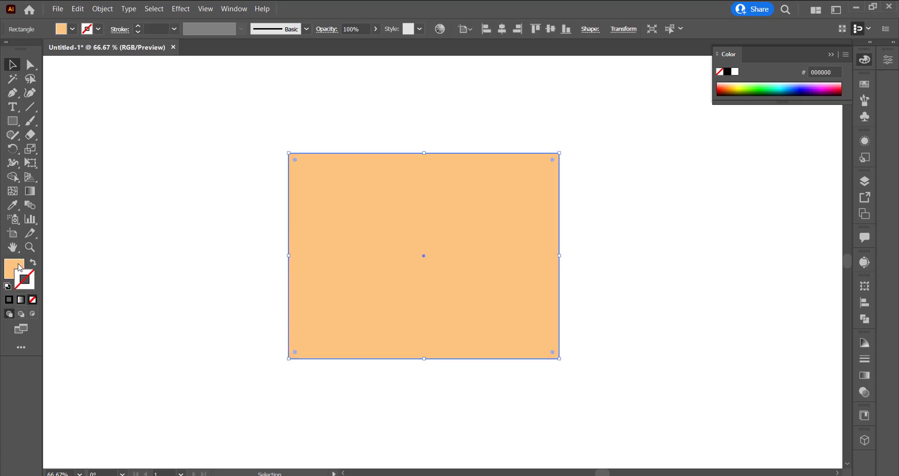
left_click(15, 268)
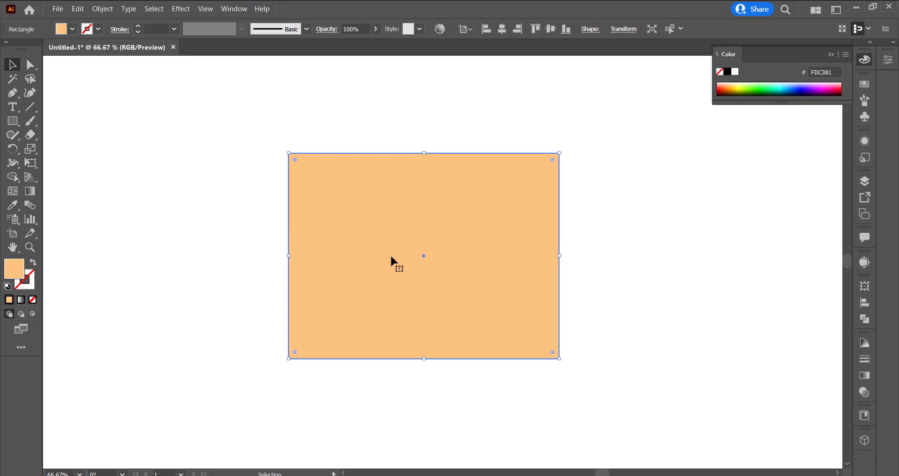
- Apply a classic 3D Extrude & Bevel with rotation 20°, 0°, 0°
left_click(181, 8)
mouse_move(211, 77)
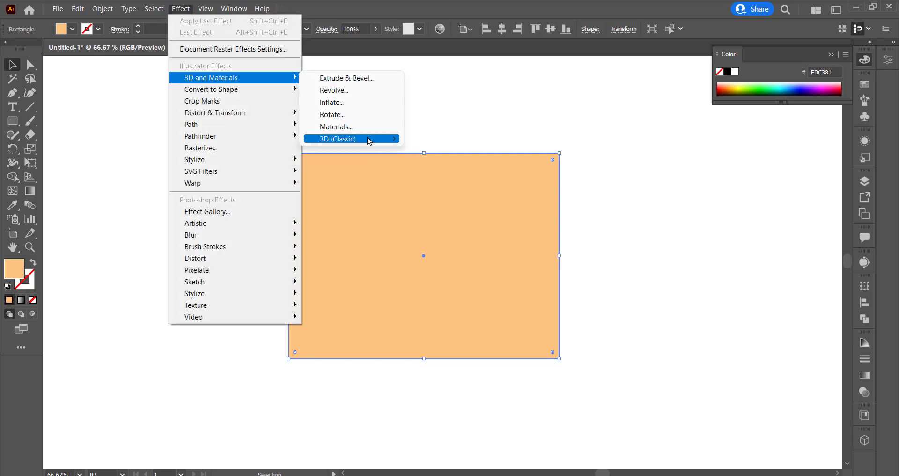
mouse_move(350, 138)
left_click(440, 139)
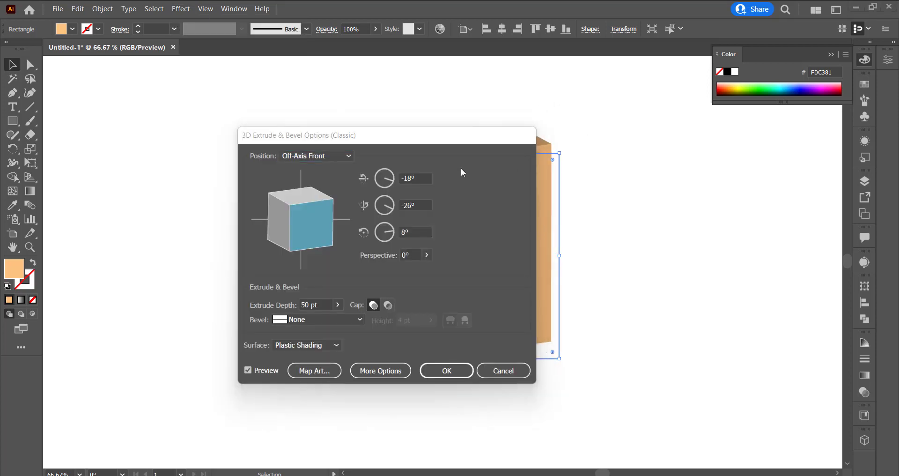
key("Tab")
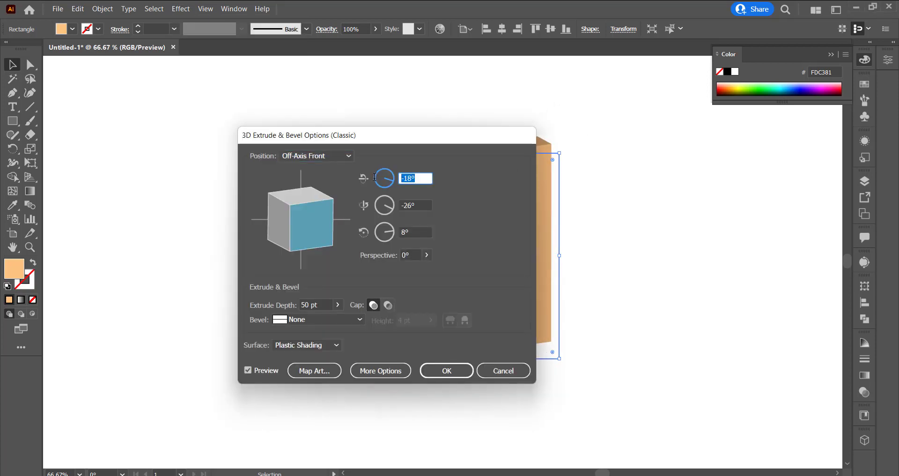
type("1")
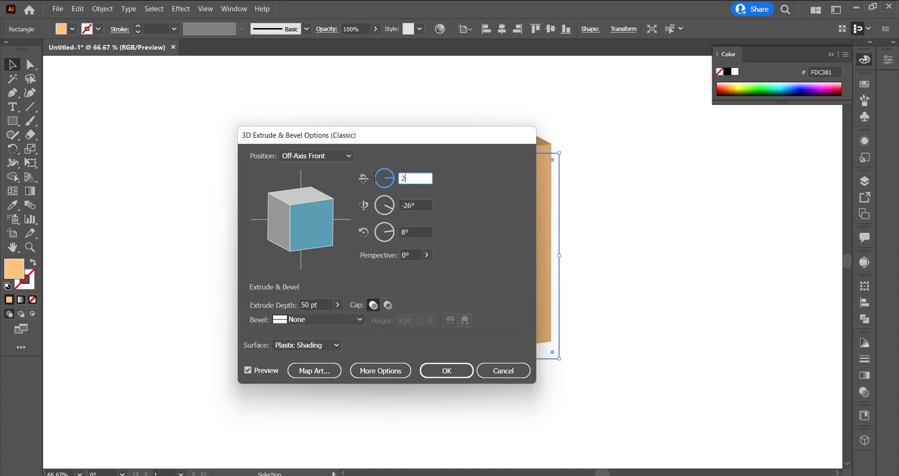
key("Tab")
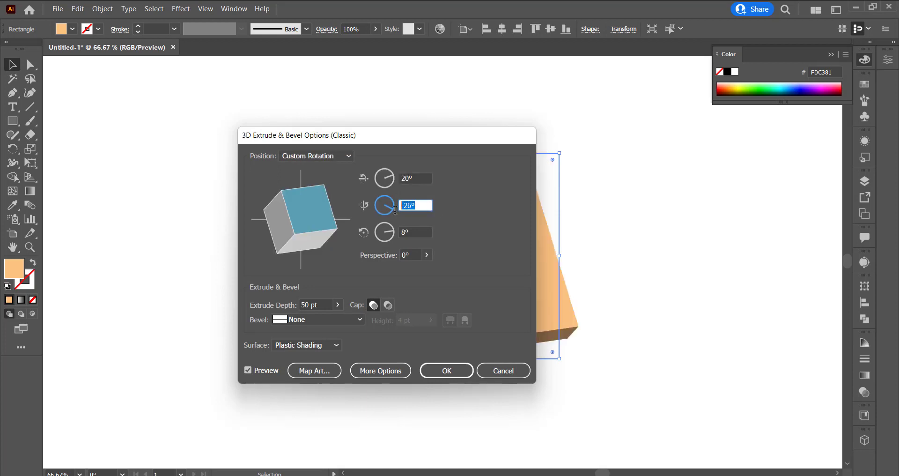
type("0")
key("Tab")
type("0")
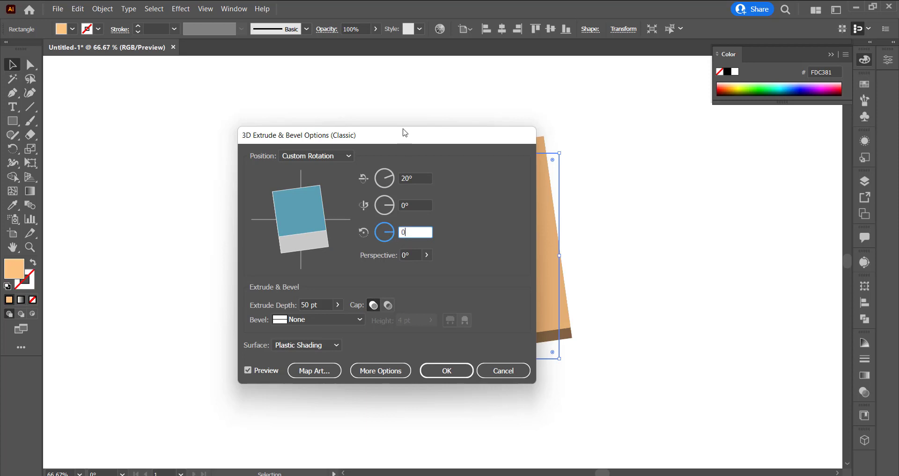
left_click_drag(404, 135, 194, 119)
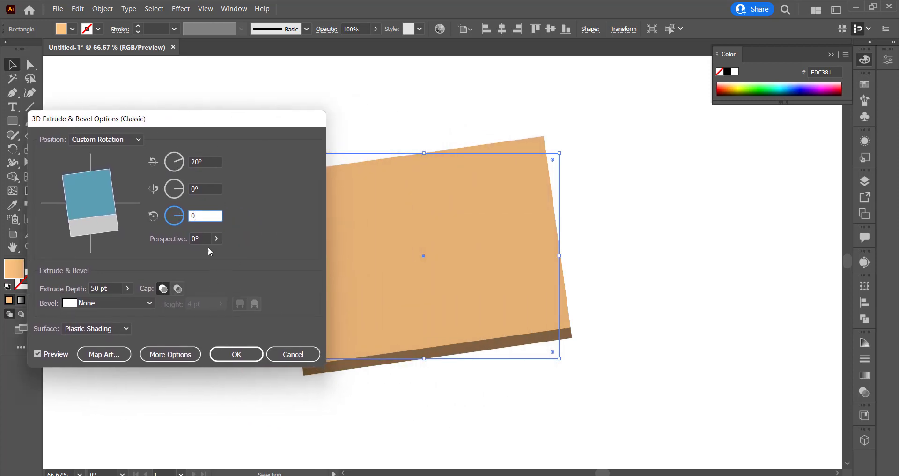
left_click(107, 288)
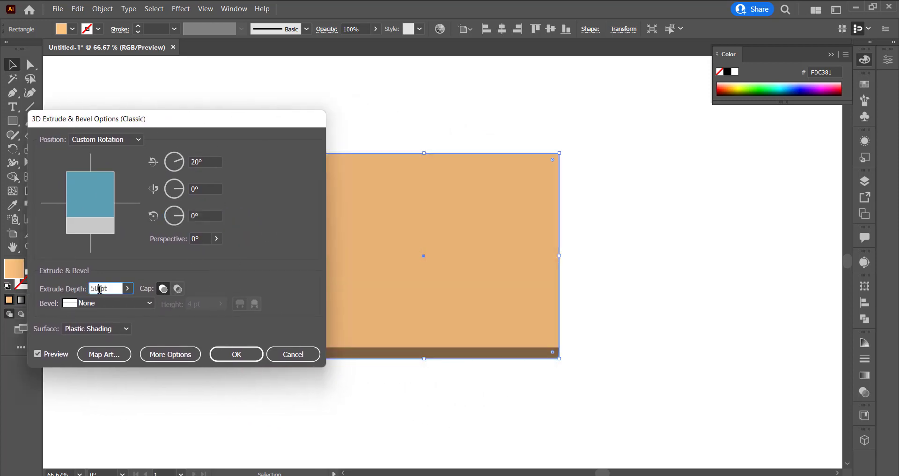
- Set 8 pt extrude depth and Diffuse Shading, tilt the slab back to 27°, and apply
left_click_drag(100, 289, 89, 290)
type("8")
left_click(205, 215)
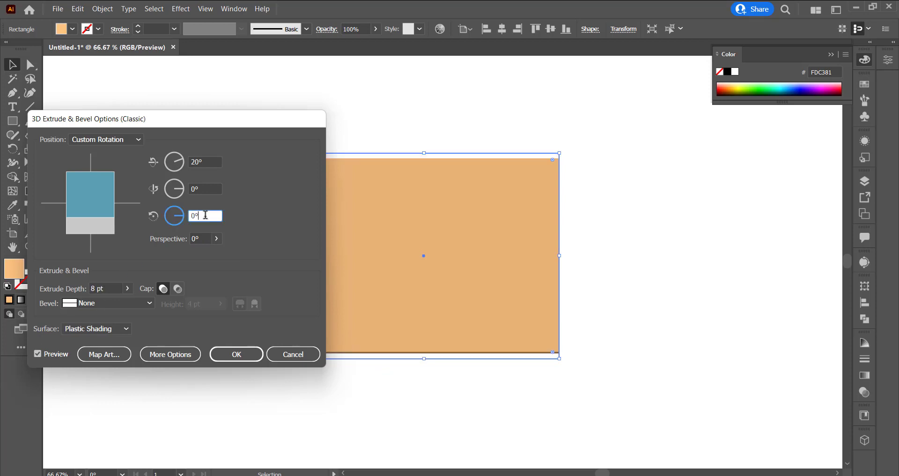
left_click(120, 329)
left_click(111, 367)
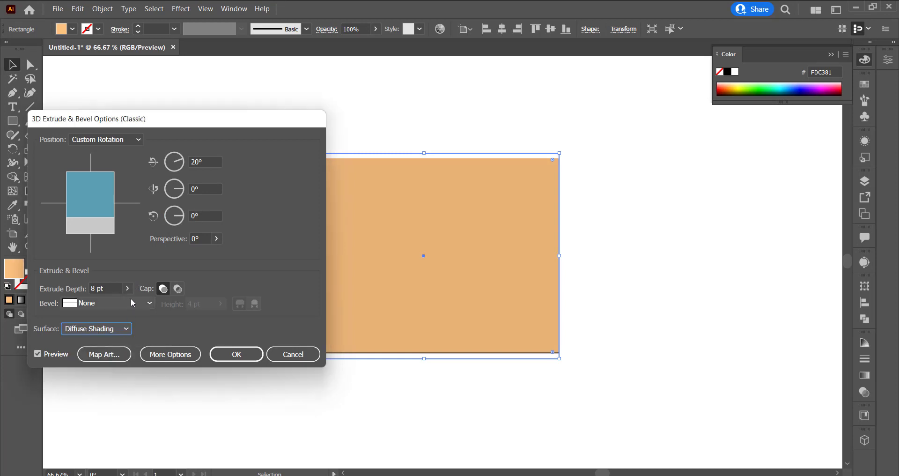
left_click(89, 199)
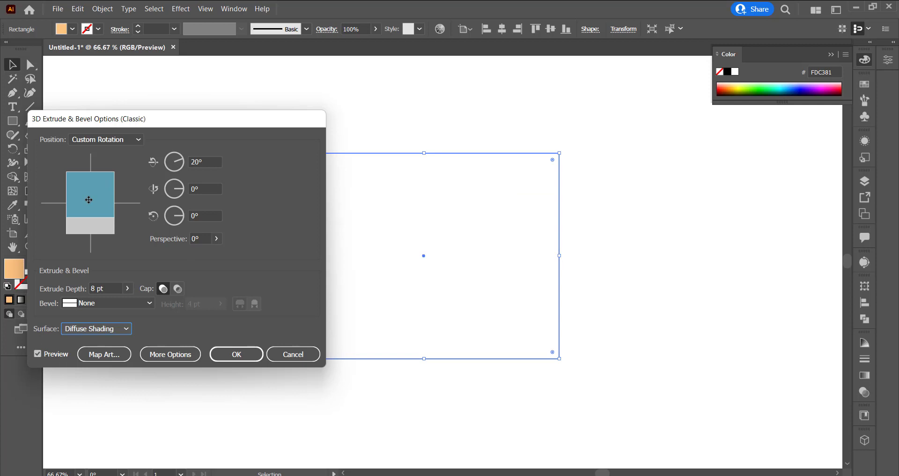
left_click_drag(89, 199, 88, 196)
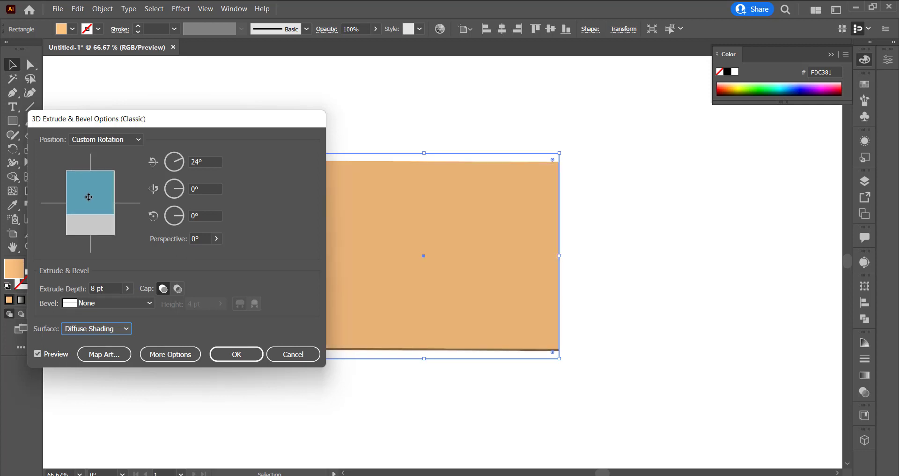
left_click(89, 197)
left_click_drag(89, 196, 90, 195)
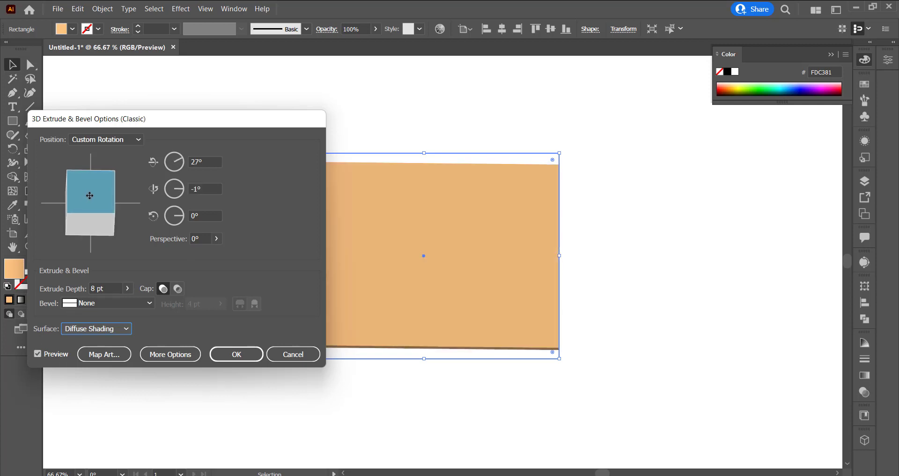
left_click(227, 352)
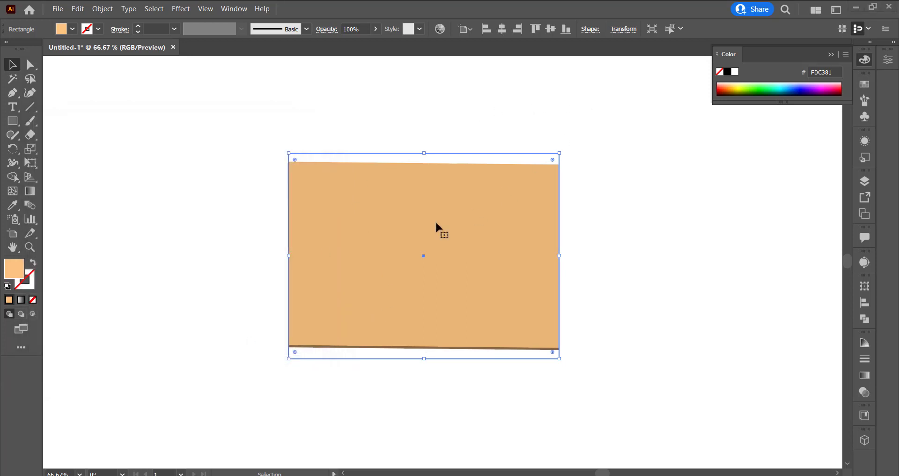
- Expand the 3D slab's appearance and ungroup the resulting shapes
left_click(114, 9)
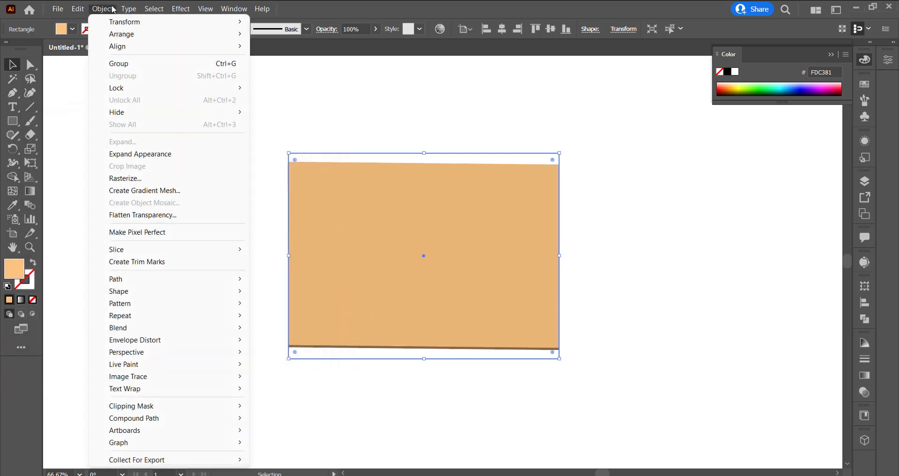
left_click(132, 153)
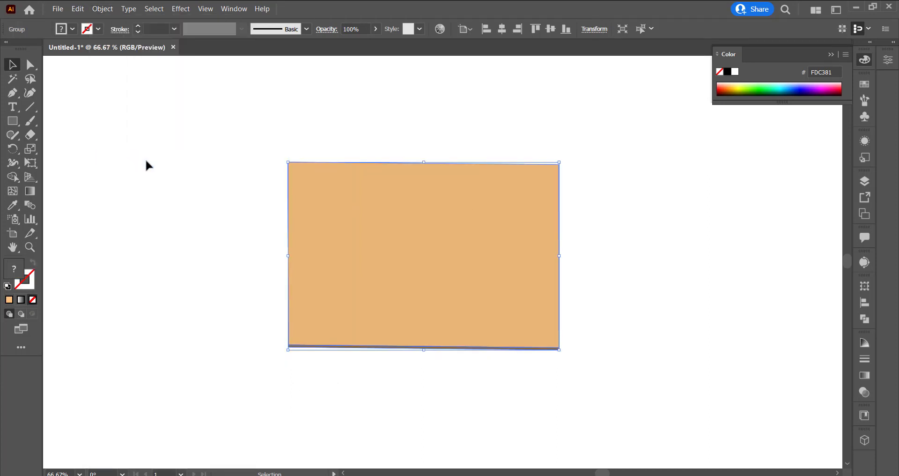
right_click(402, 275)
left_click(464, 370)
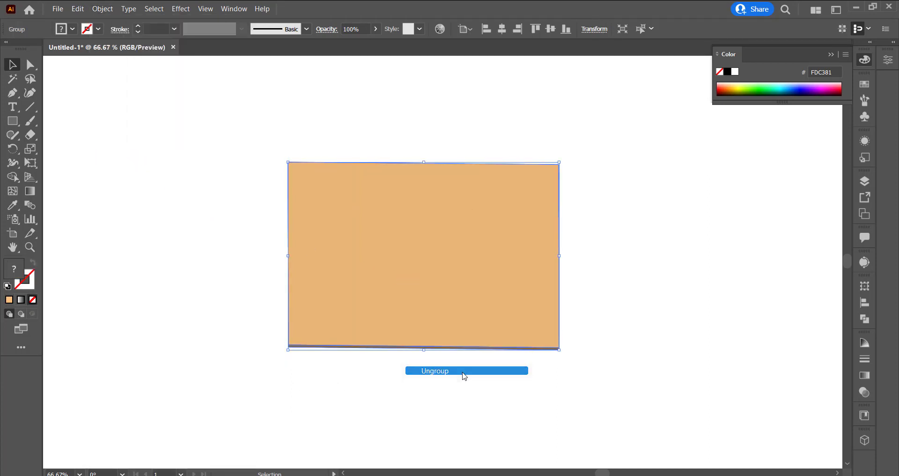
left_click(683, 341)
right_click(428, 257)
left_click(383, 255)
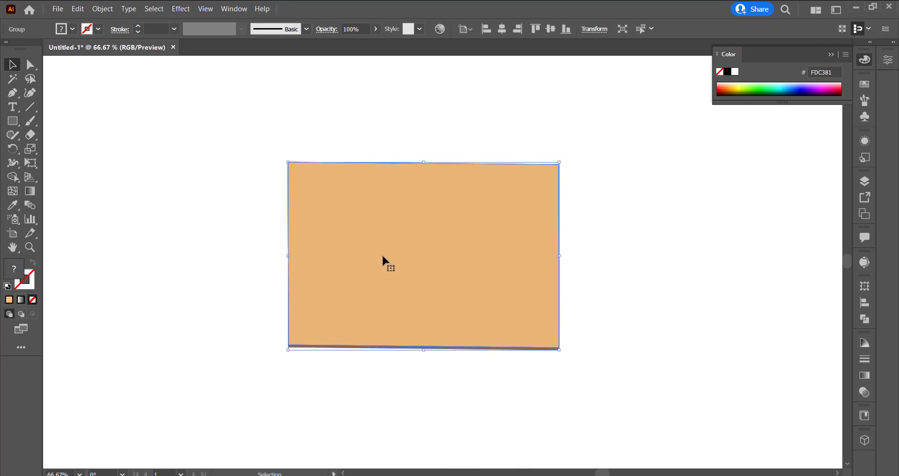
right_click(384, 256)
left_click(438, 351)
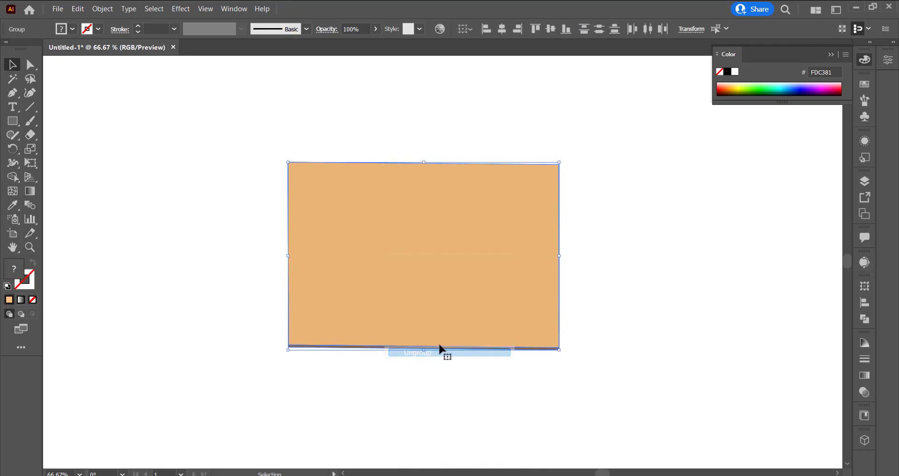
- Ungroup once more, then group the bottom brown edge paths and select them
left_click(427, 271)
right_click(428, 271)
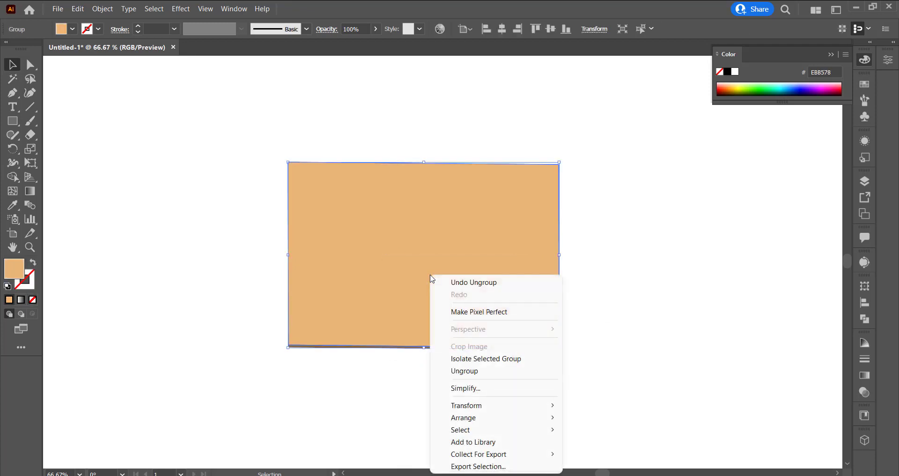
left_click(470, 370)
right_click(455, 264)
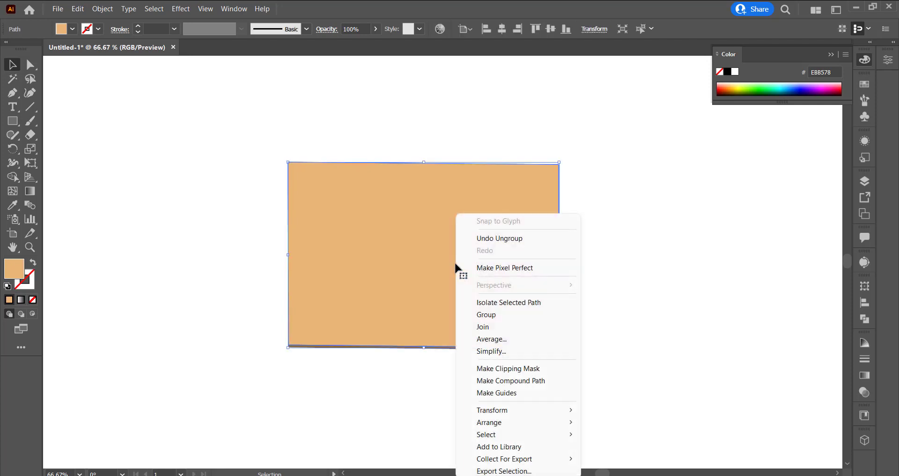
left_click(489, 316)
left_click(414, 347)
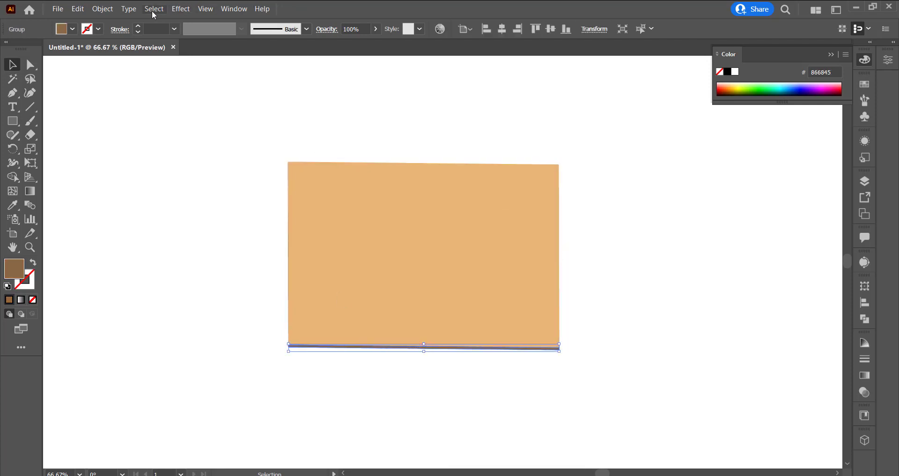
- Apply a Transform effect to the brown line with 5 copies and a 5 px vertical move
left_click(179, 9)
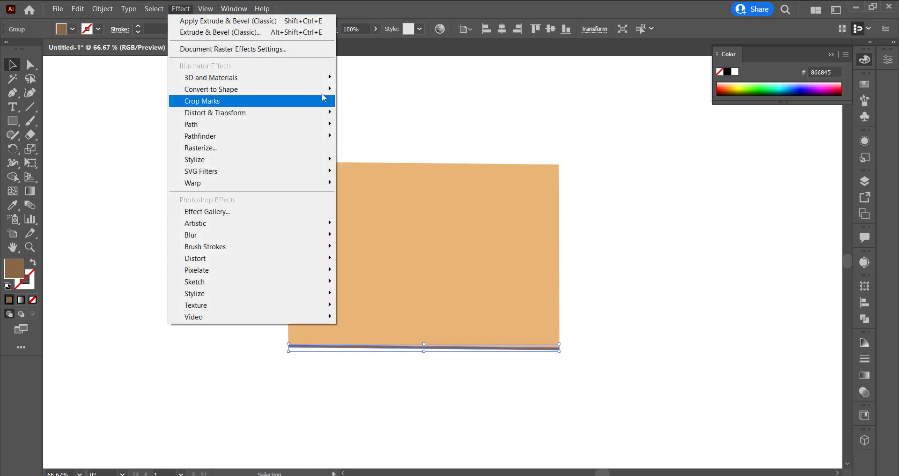
mouse_move(215, 113)
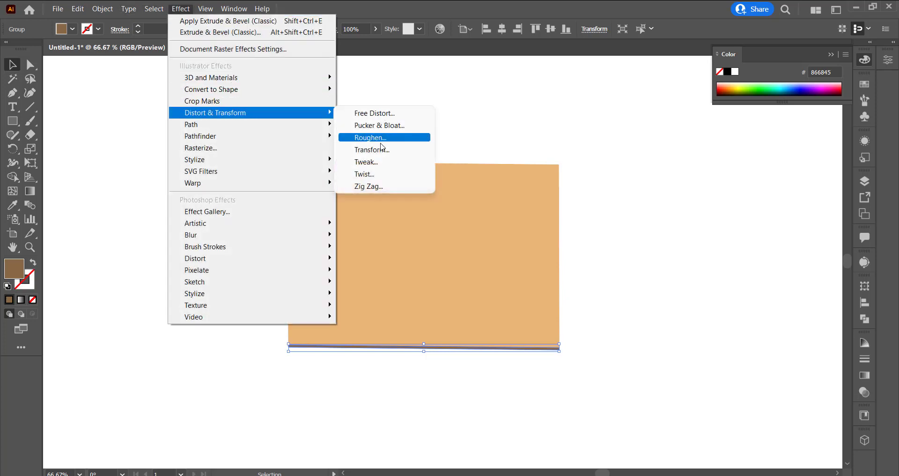
left_click(375, 150)
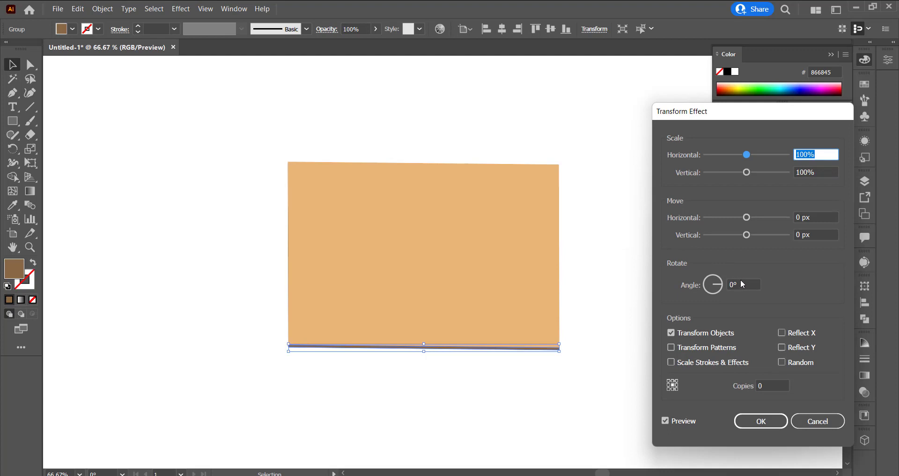
left_click(772, 386)
type("5")
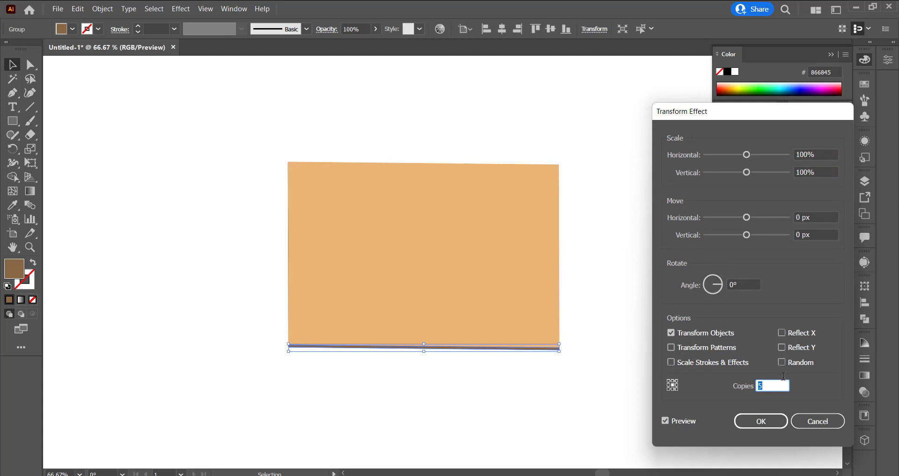
left_click(814, 234)
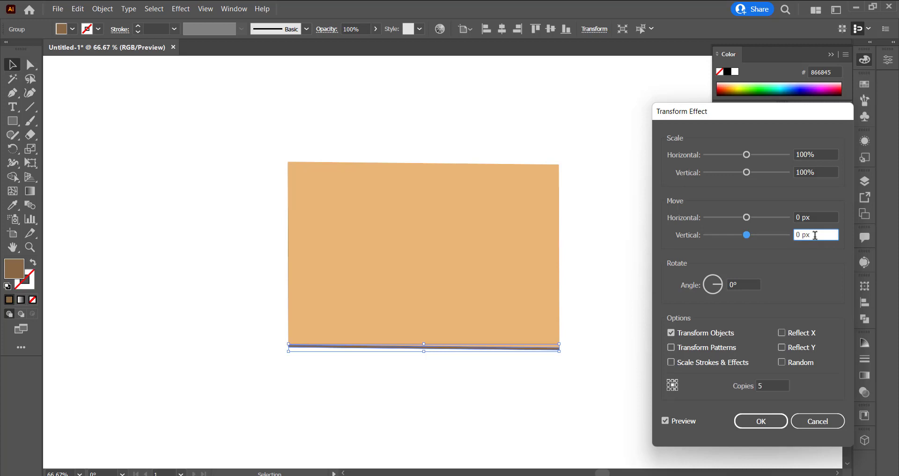
key("Up")
key("Up")
key("Up")
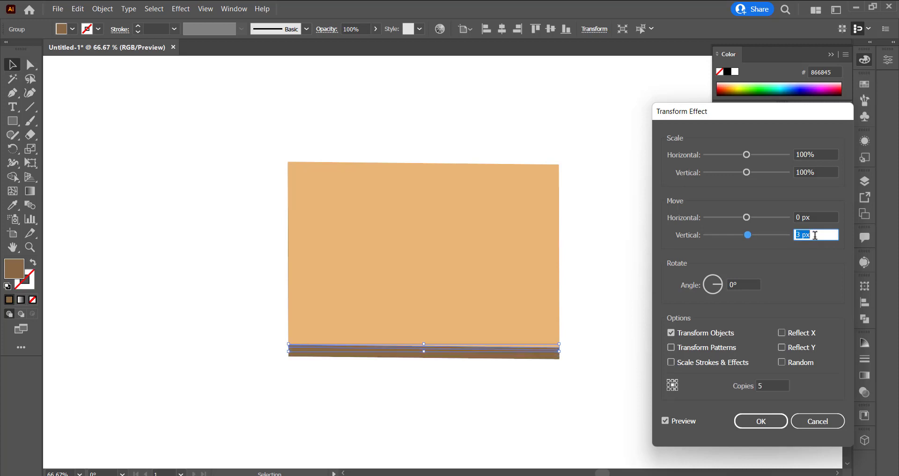
key("Up")
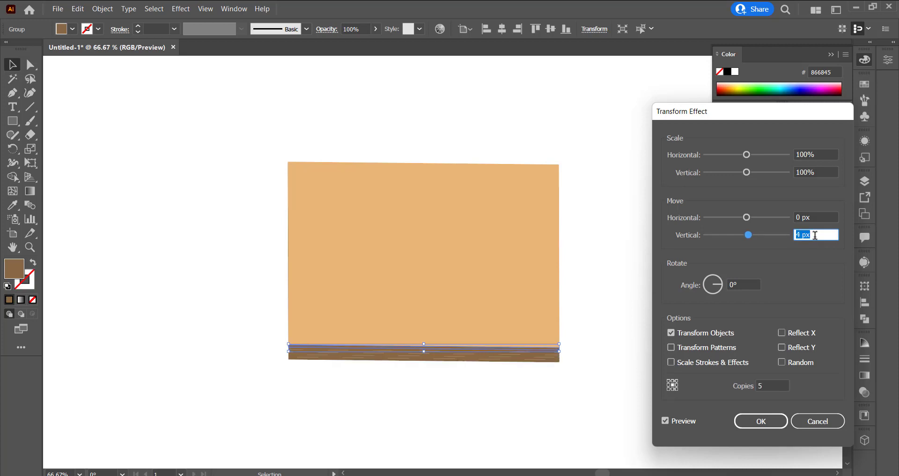
key("Up")
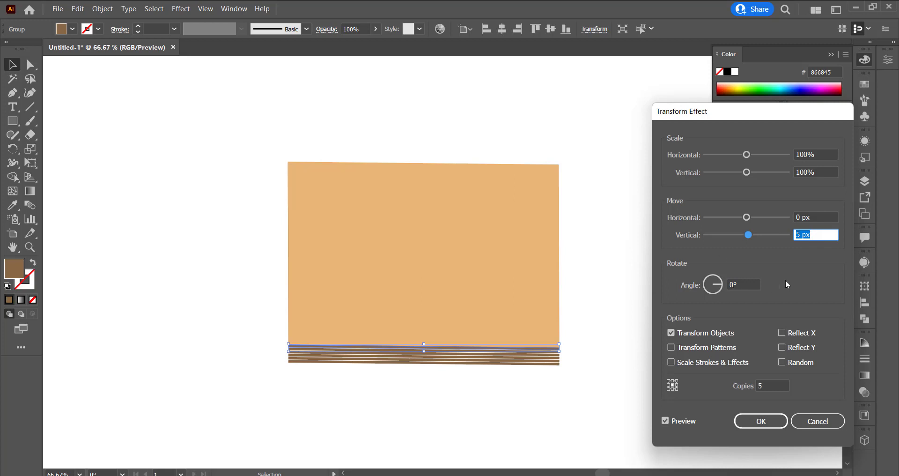
left_click(761, 421)
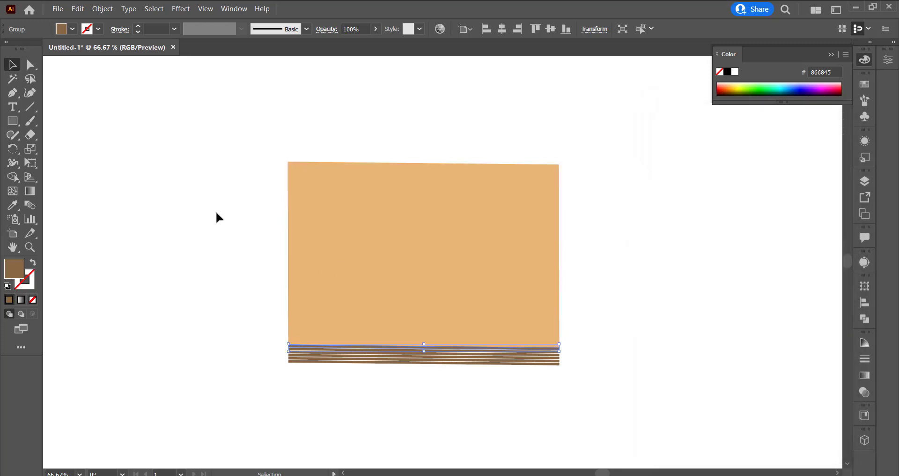
left_click(215, 212)
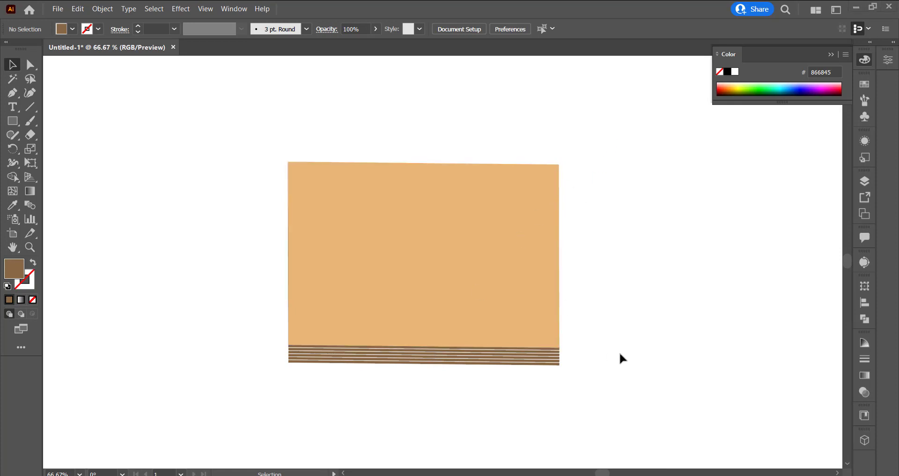
left_click(29, 248)
left_click(397, 361)
- Zoom in on the left end of the stripes and select the stripe group
left_click(451, 258)
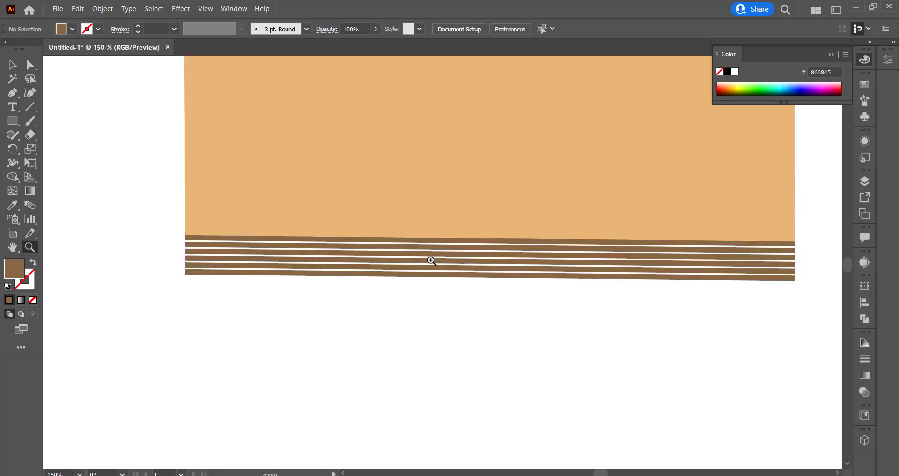
left_click(12, 64)
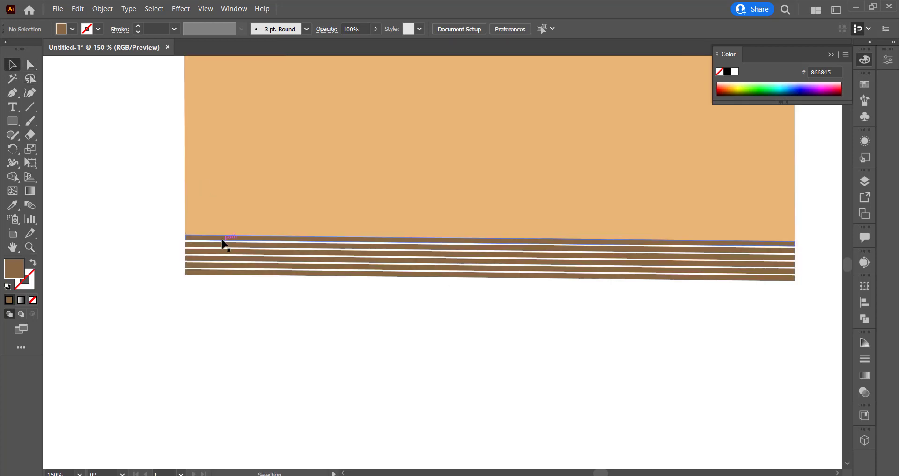
left_click_drag(223, 248, 223, 245)
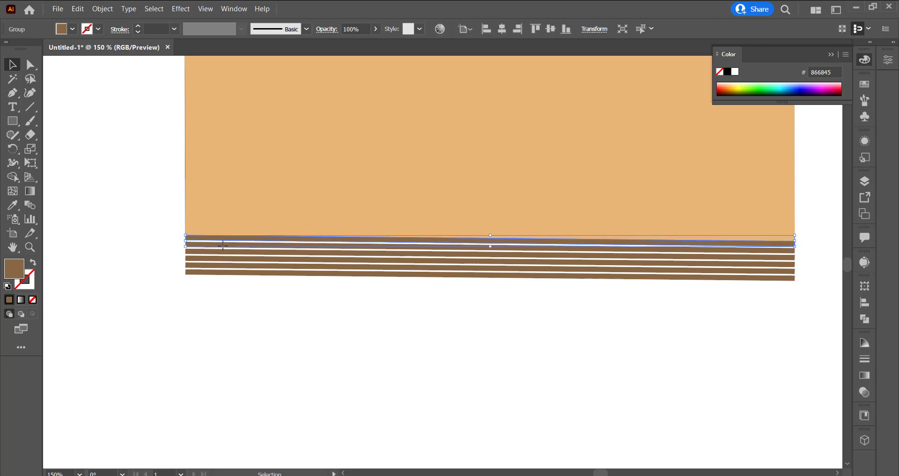
left_click(146, 251)
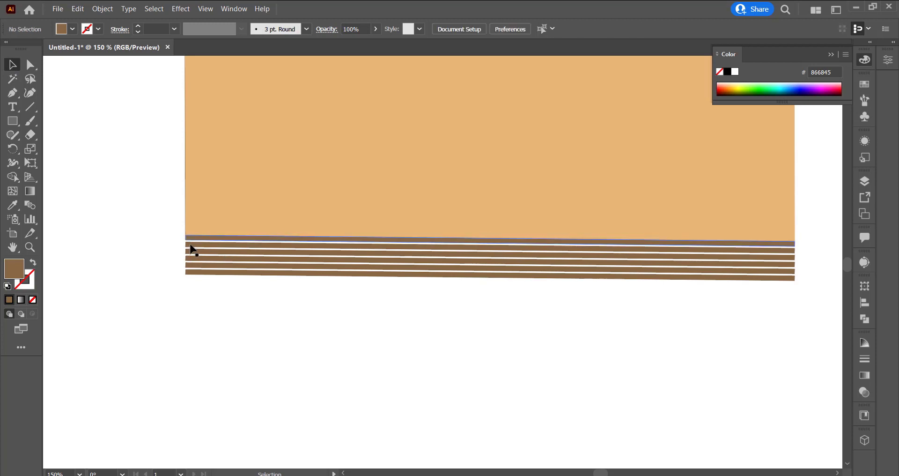
left_click(189, 245)
left_click(37, 248)
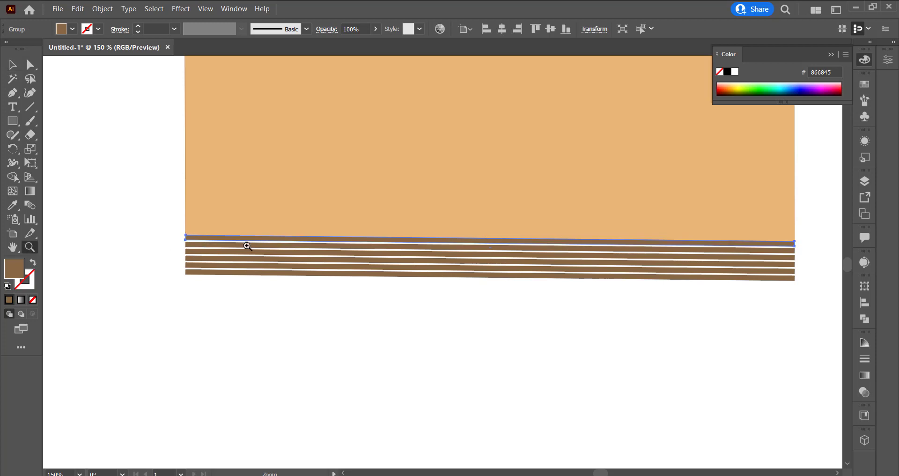
left_click(247, 247)
left_click(414, 263)
left_click(528, 264)
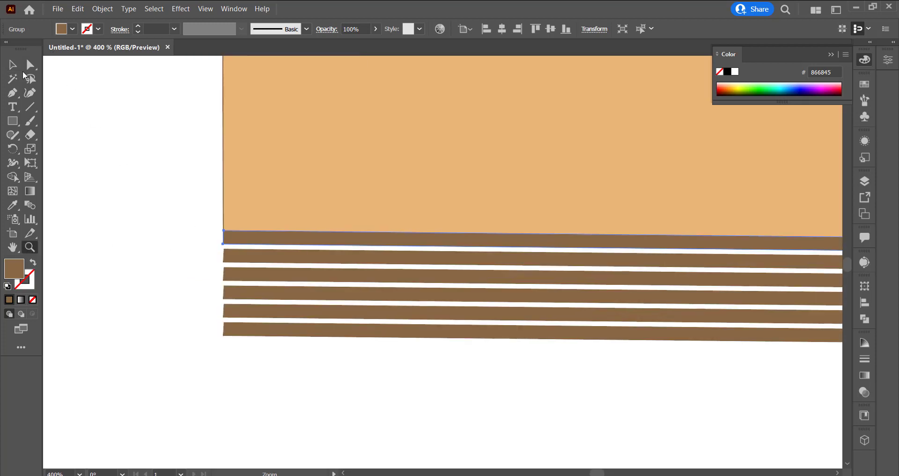
left_click(13, 64)
left_click(226, 197)
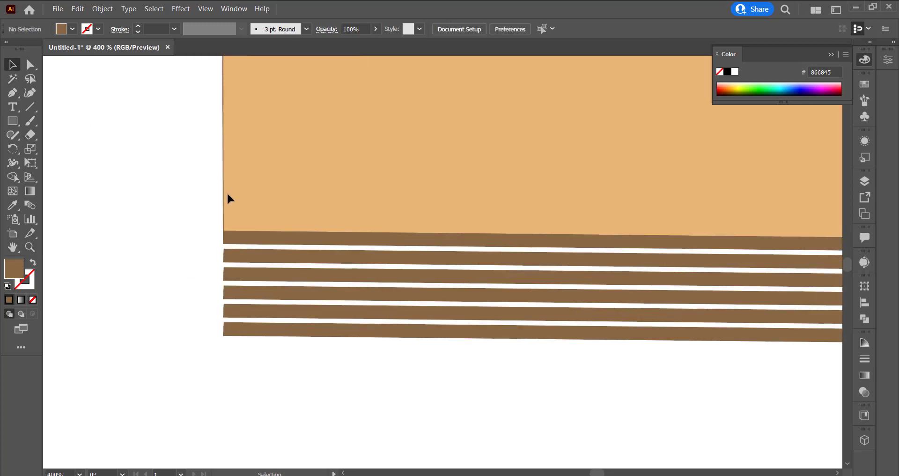
left_click(252, 260)
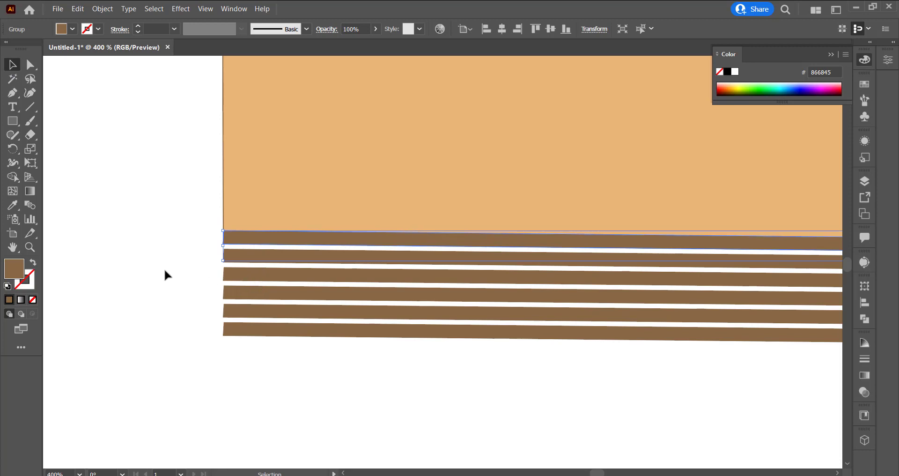
left_click(163, 269)
left_click(272, 259)
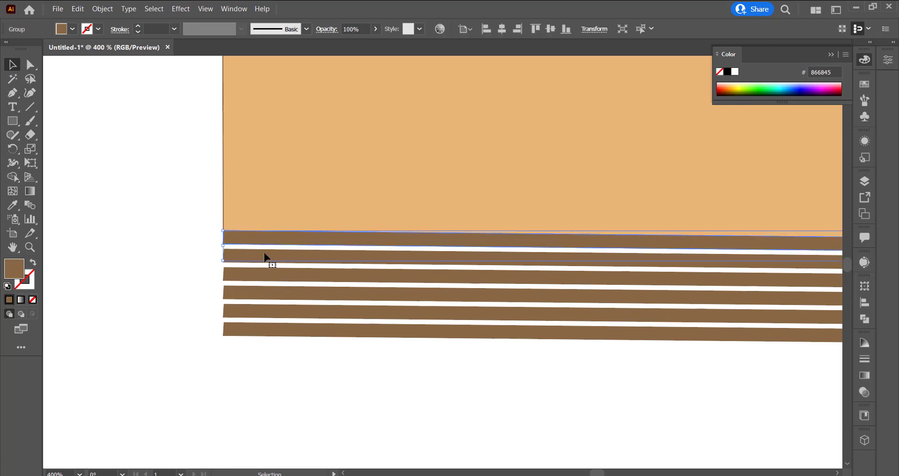
- Expand the stripes' appearance and ungroup them into separate stripe shapes
left_click(102, 9)
left_click(151, 154)
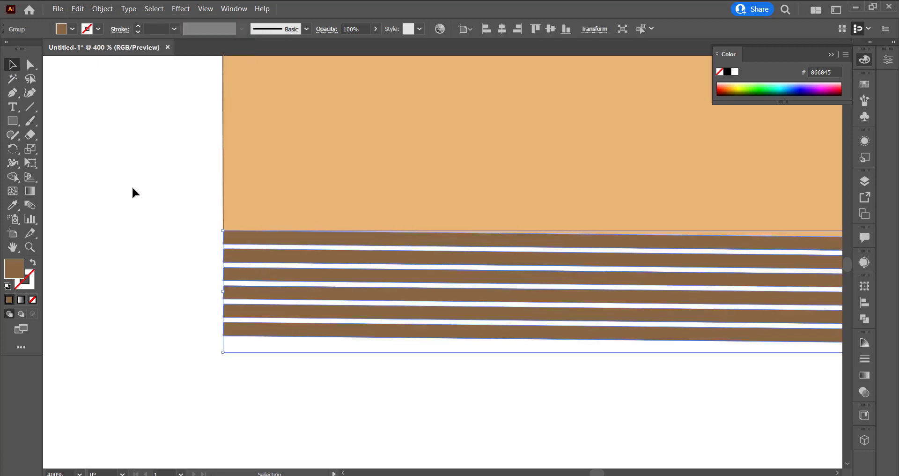
left_click(212, 257)
left_click(249, 258)
right_click(249, 257)
left_click(262, 350)
- Select each of the six stripes in turn to confirm they are separate
left_click(211, 243)
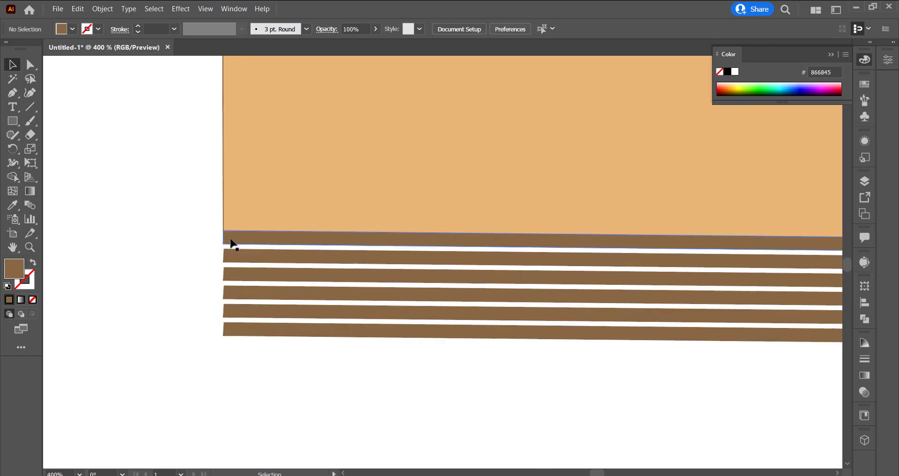
left_click(229, 241)
left_click(170, 248)
left_click(248, 262)
left_click(236, 283)
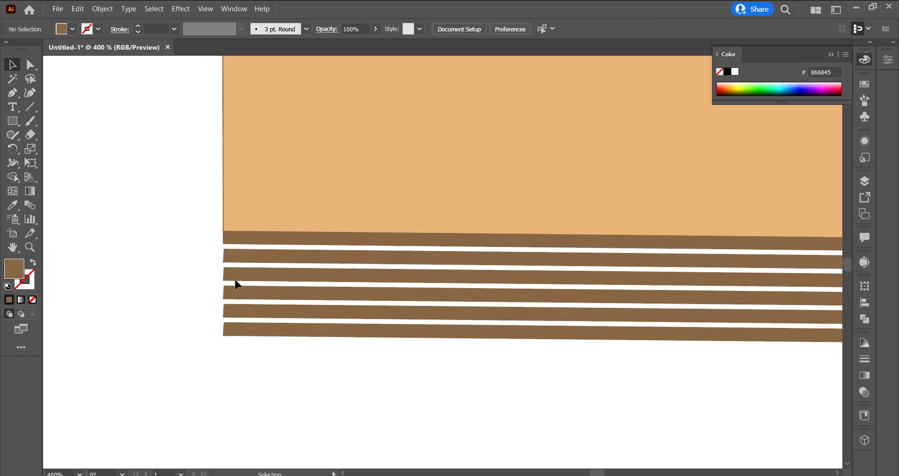
left_click(240, 313)
left_click(244, 323)
left_click(250, 333)
left_click(245, 362)
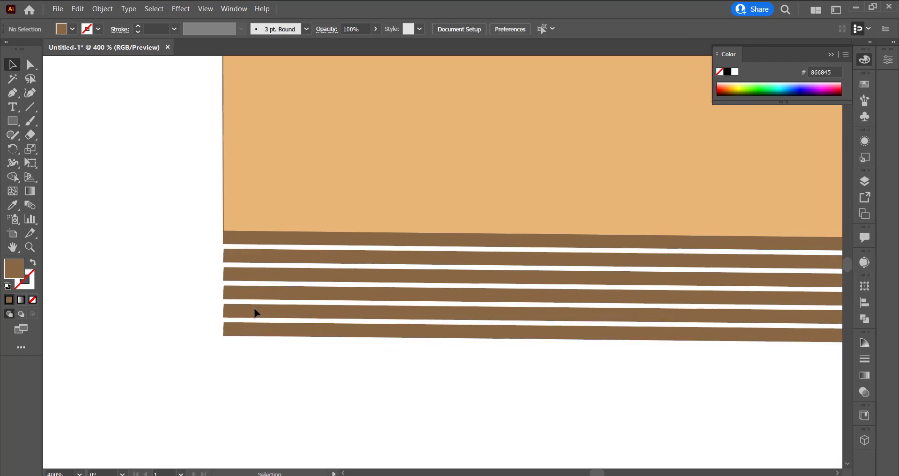
left_click(252, 242)
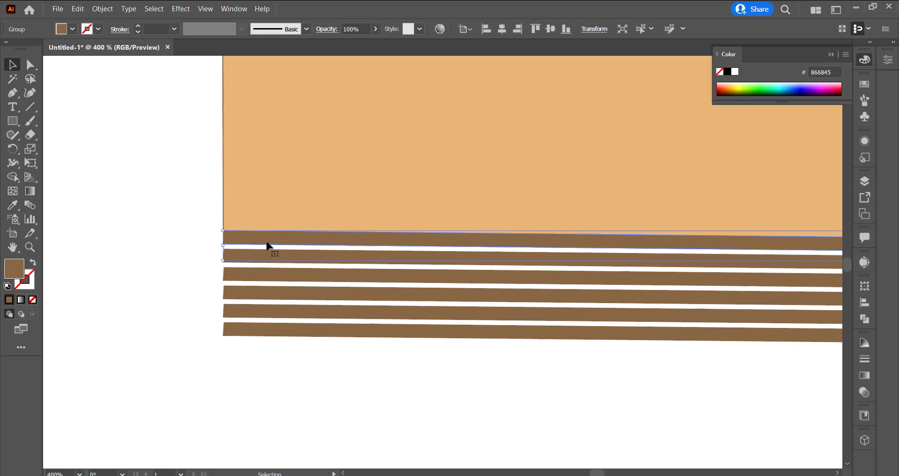
- Recolour the second stripe with the panel's light orange using the Eyedropper
left_click(260, 247)
left_click(260, 255)
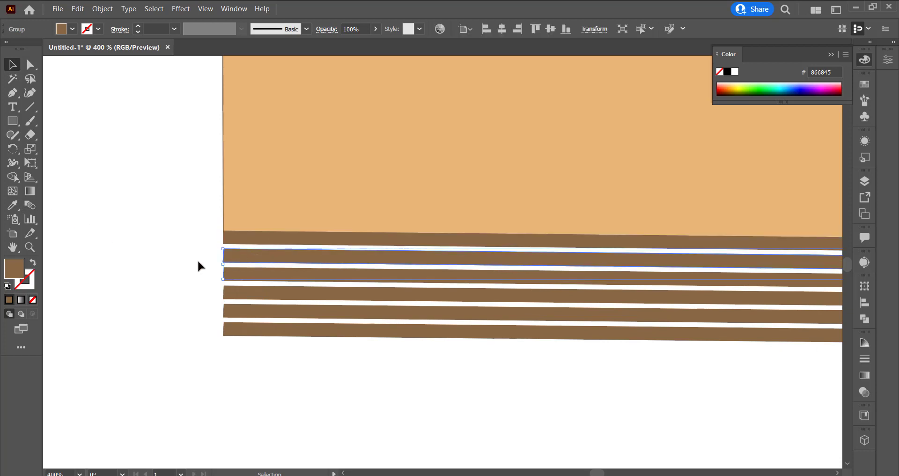
left_click(12, 205)
left_click(383, 155)
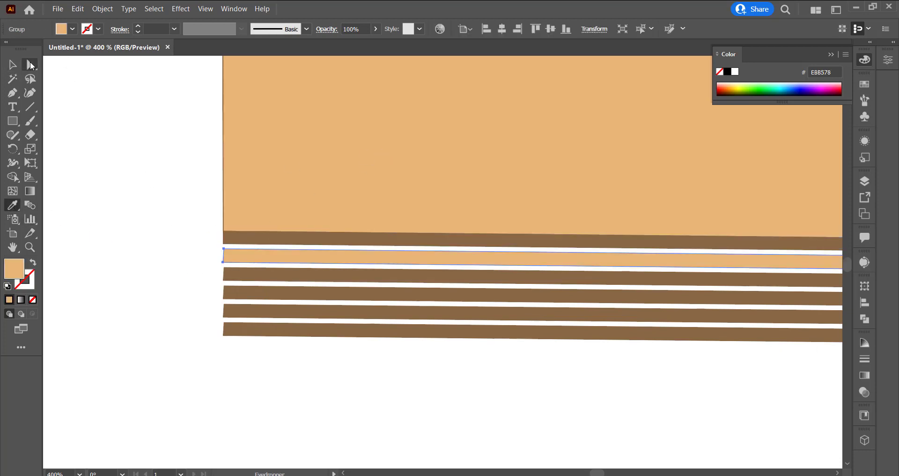
left_click(12, 64)
left_click(73, 112)
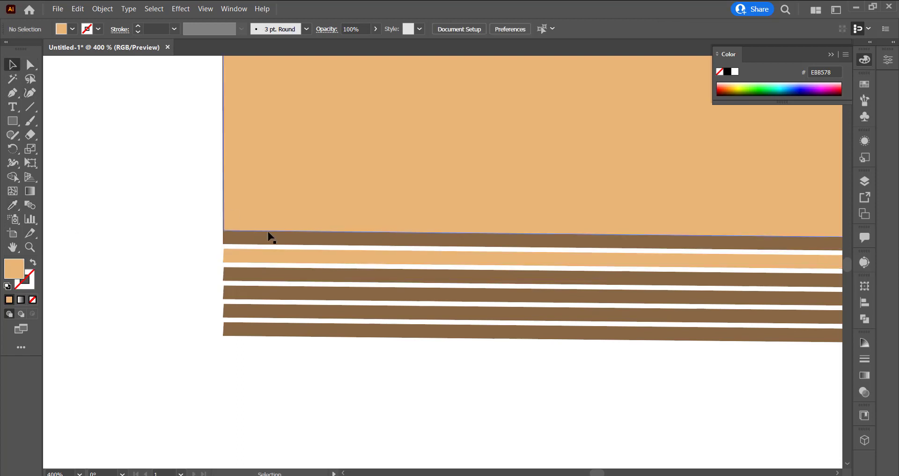
- Recolour the fourth and bottom stripes light orange the same way
left_click(282, 302)
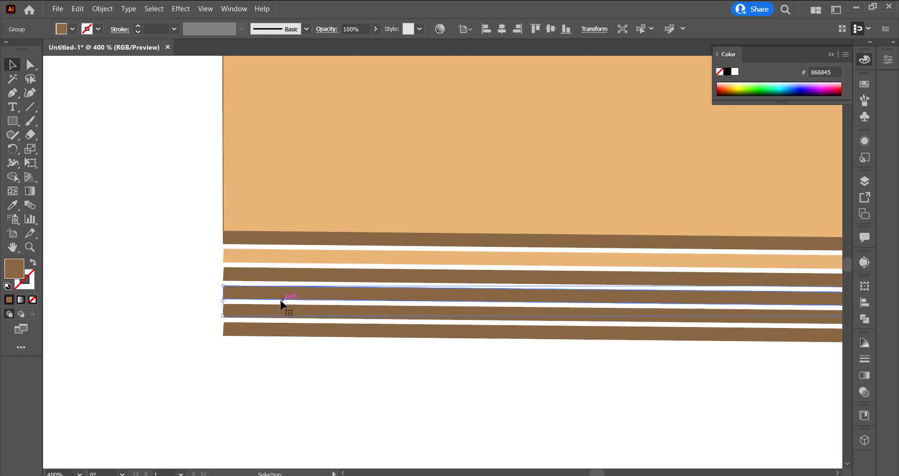
left_click(13, 204)
left_click(266, 169)
key("v")
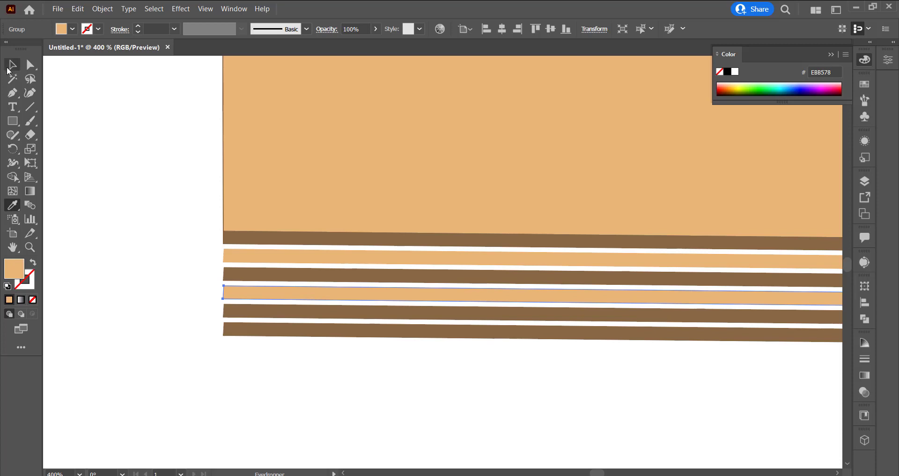
left_click(239, 320)
left_click(259, 337)
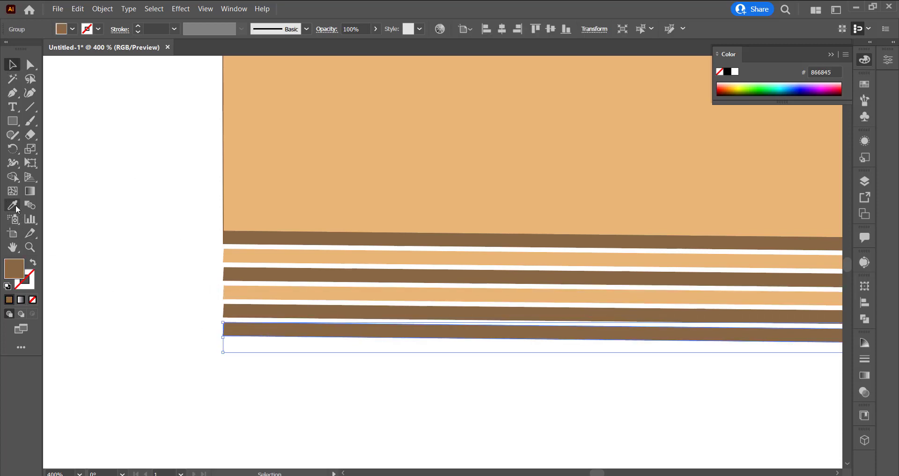
left_click(13, 204)
left_click(273, 167)
key("v")
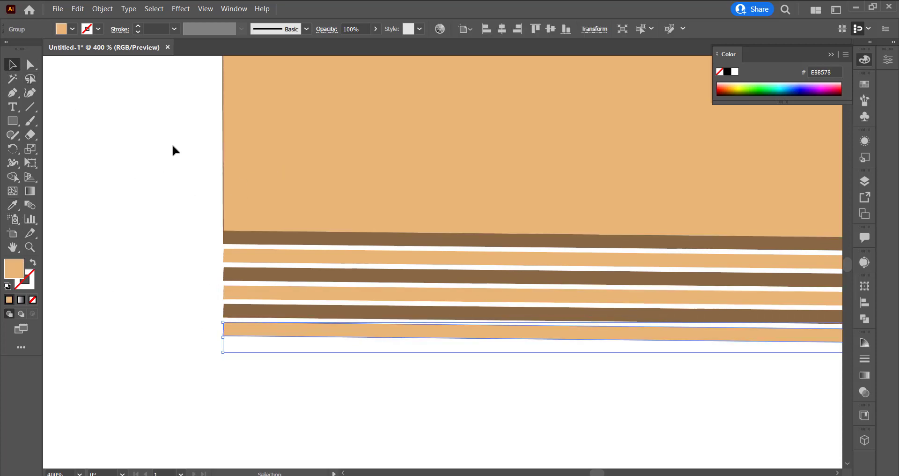
left_click(173, 147)
- Select all the panel artwork and narrow it from the left edge into a tall strip
left_click(31, 251)
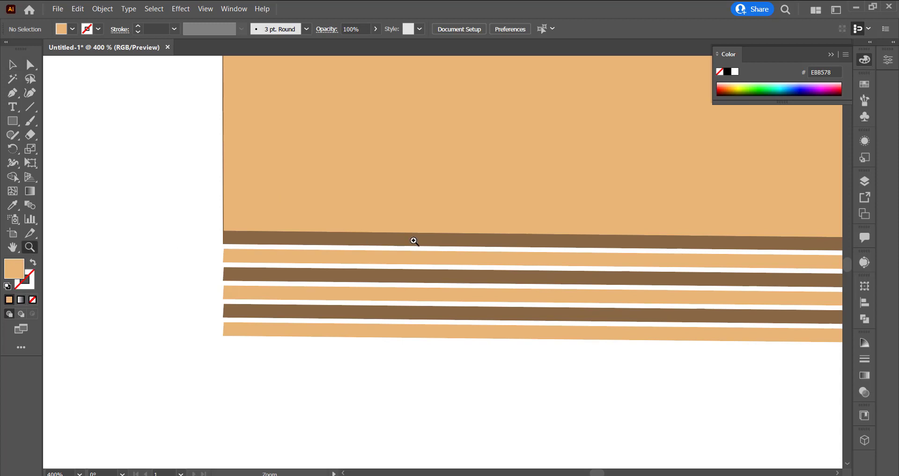
left_click(600, 210, "alt")
left_click(590, 212, "alt")
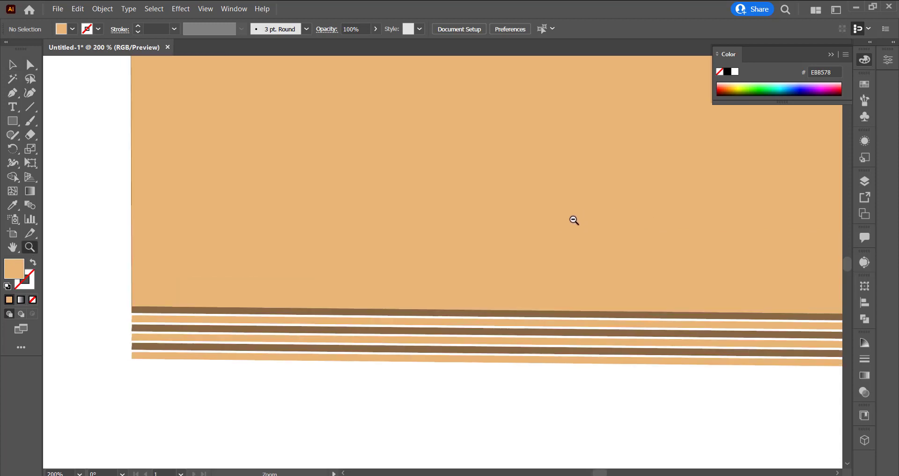
left_click(576, 221, "alt")
left_click(443, 255, "alt")
left_click(449, 250, "alt")
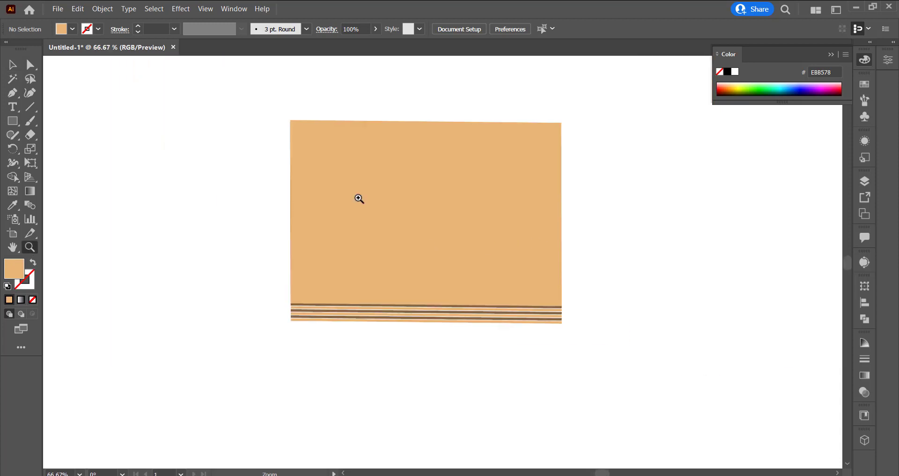
left_click(14, 64)
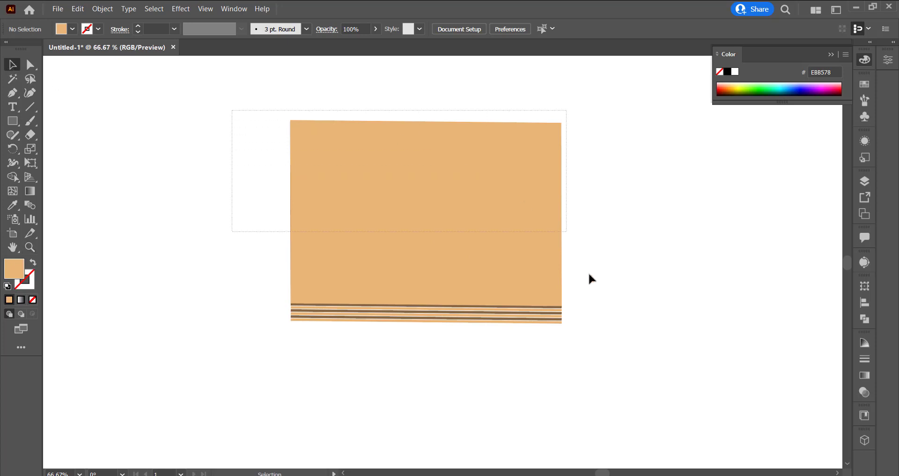
left_click_drag(232, 110, 594, 368)
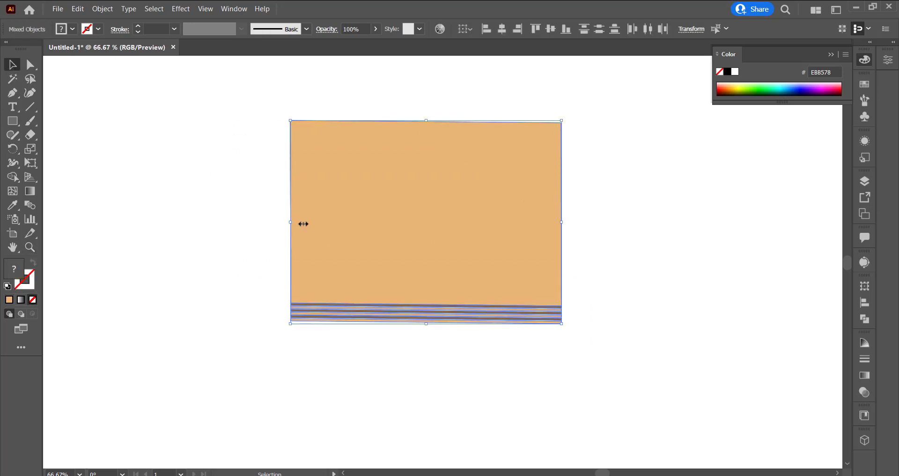
left_click_drag(303, 224, 466, 224)
left_click(640, 237)
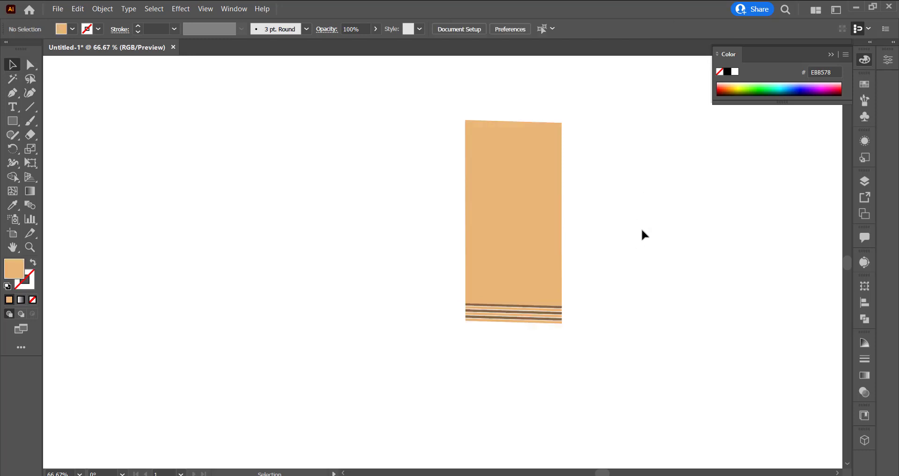
- Move the tall striped strip to the left side of the artboard
left_click_drag(654, 328, 437, 118)
left_click_drag(527, 215, 264, 244)
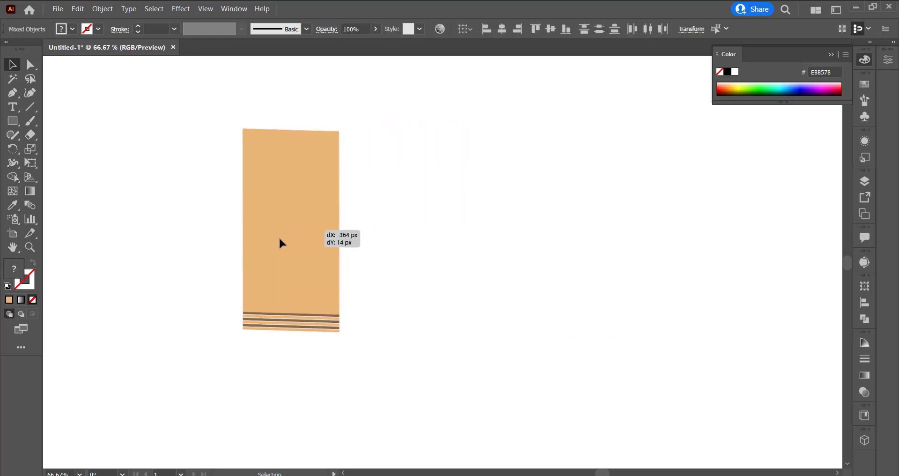
left_click(564, 156)
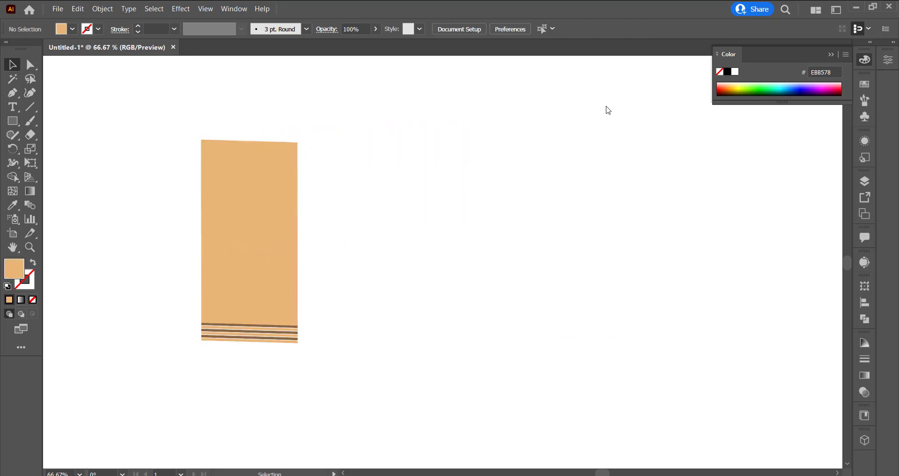
left_click(13, 121)
- Draw a small rectangle right of the strip and add anchors at its left and right midpoints
left_click_drag(413, 209, 483, 255)
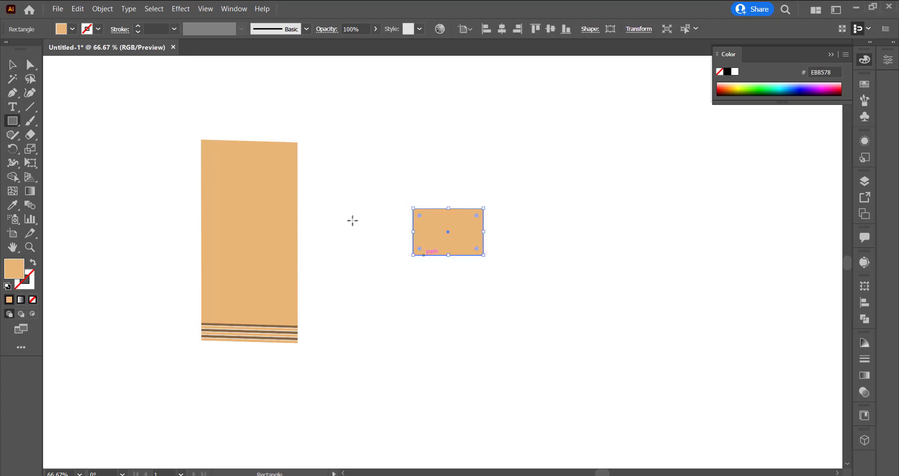
left_click(13, 92)
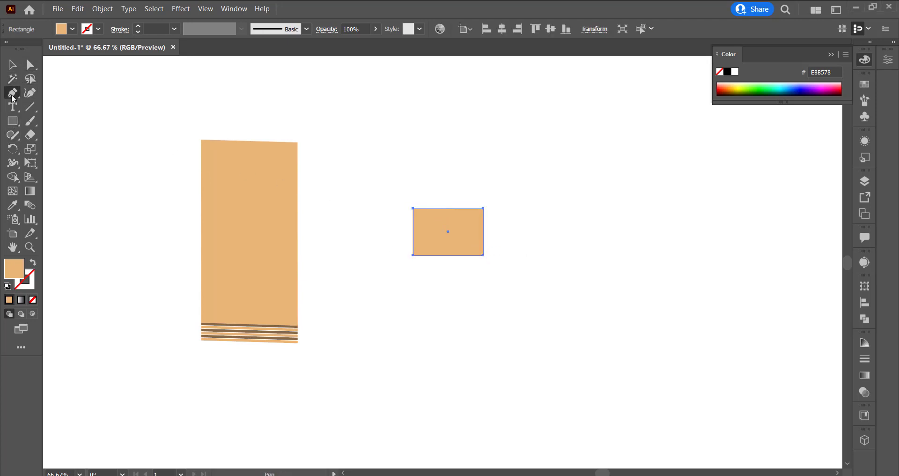
left_click(60, 108)
left_click(413, 232)
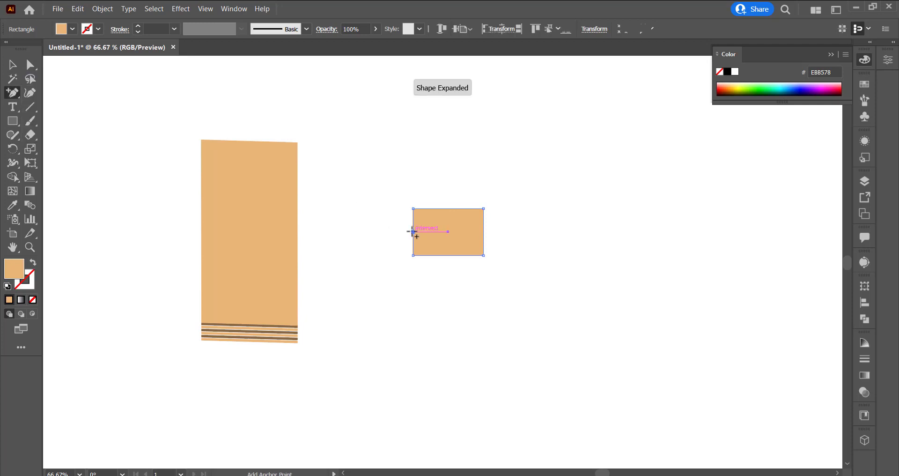
left_click(484, 232)
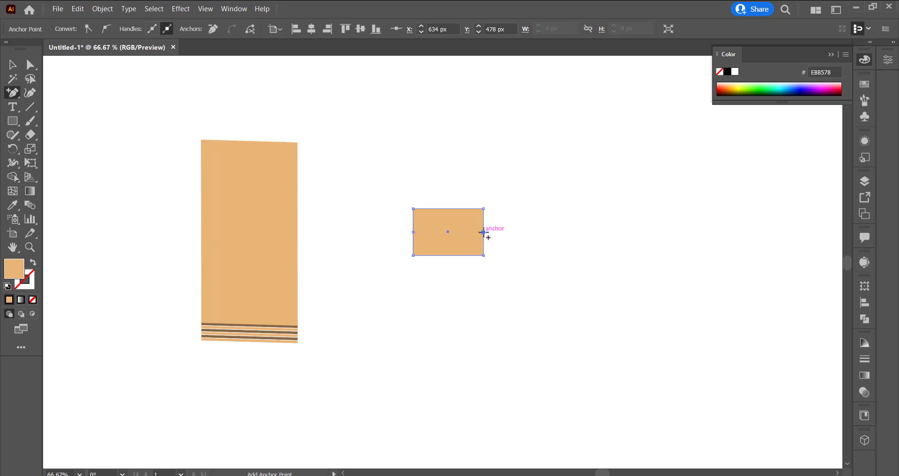
- Pull both midpoints outward into points and draw a horizontal line across the middle
left_click(30, 64)
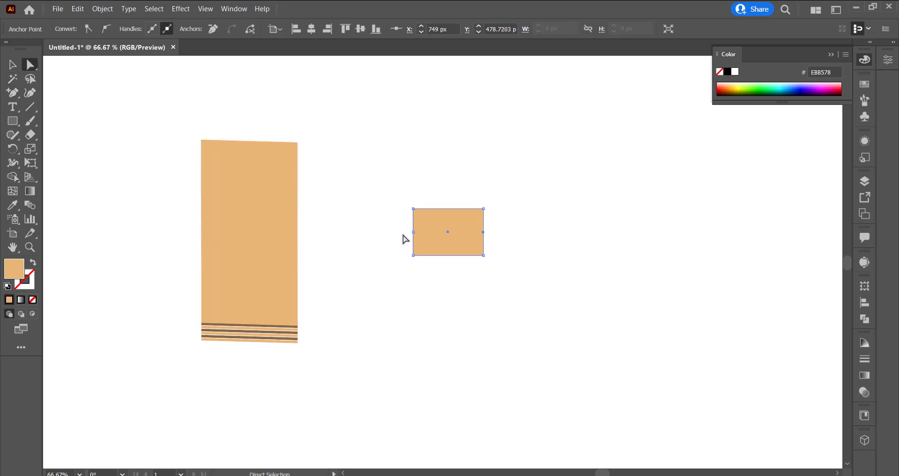
left_click_drag(412, 232, 406, 229)
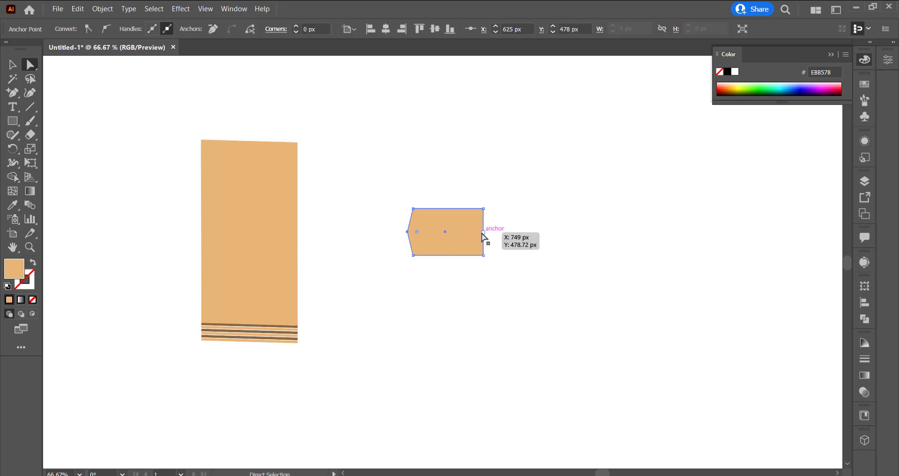
left_click_drag(482, 233, 486, 233)
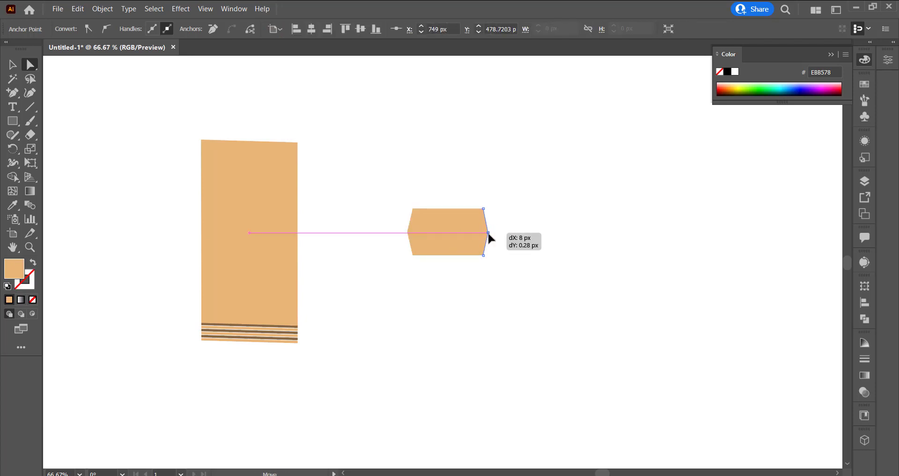
left_click_drag(488, 238, 490, 237)
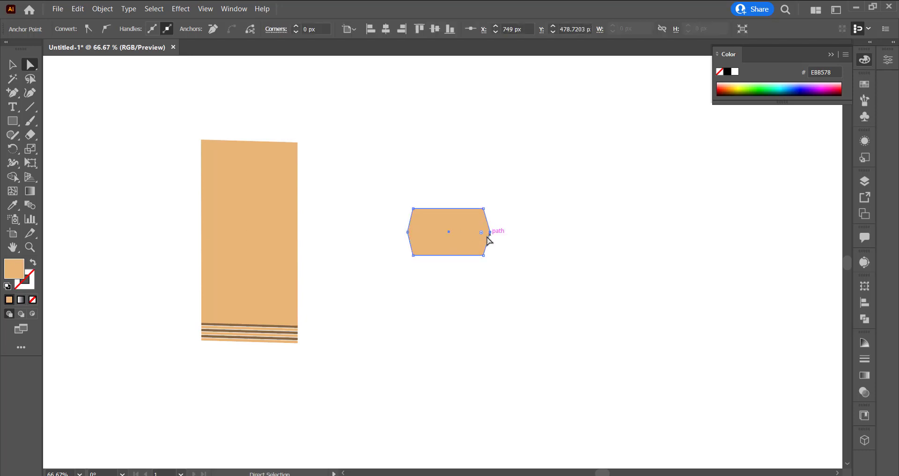
left_click(28, 110)
left_click_drag(381, 232, 516, 232)
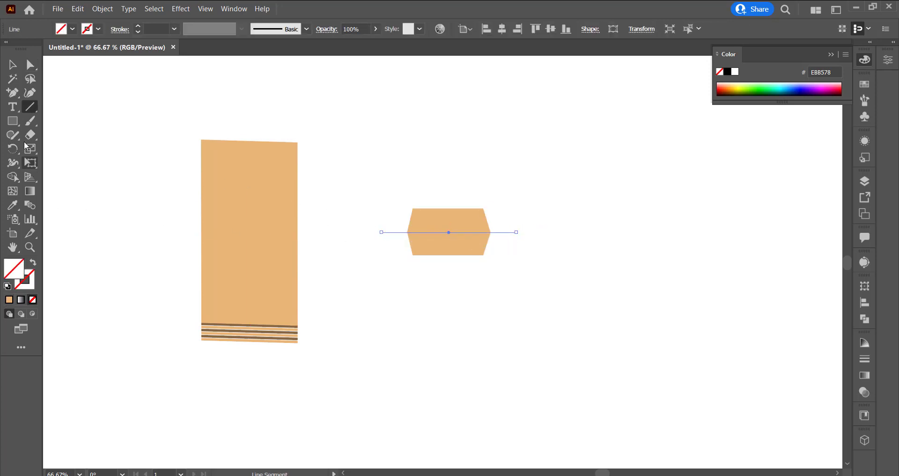
- With Shape Builder, delete the line ends and the hexagon's top half, keeping the lower trapezoid
left_click(12, 66)
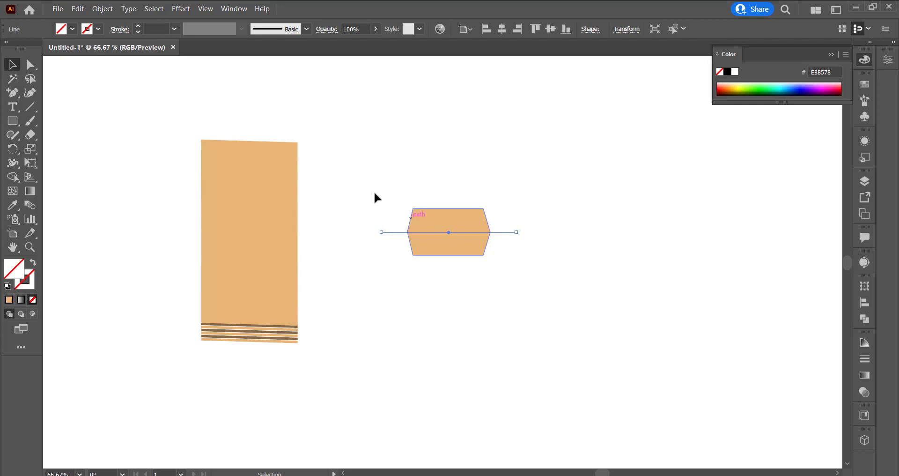
left_click_drag(374, 187, 573, 297)
left_click(13, 176)
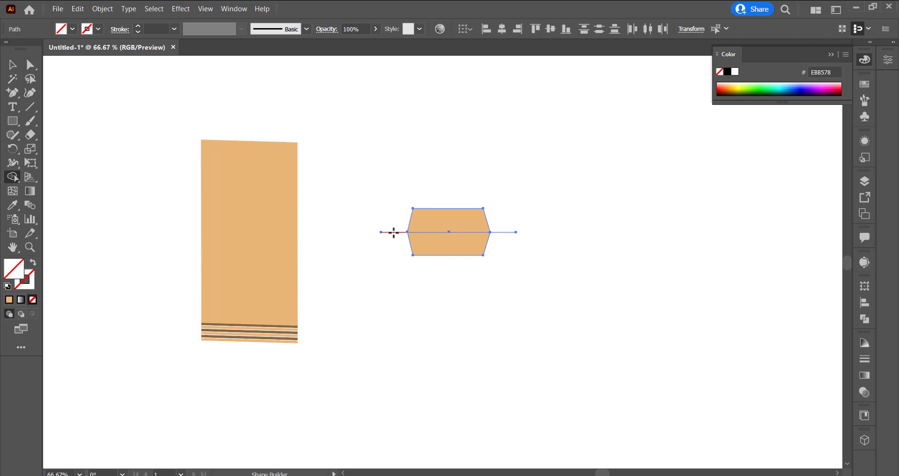
left_click(393, 232, "alt")
left_click(501, 232, "alt")
left_click(455, 220, "alt")
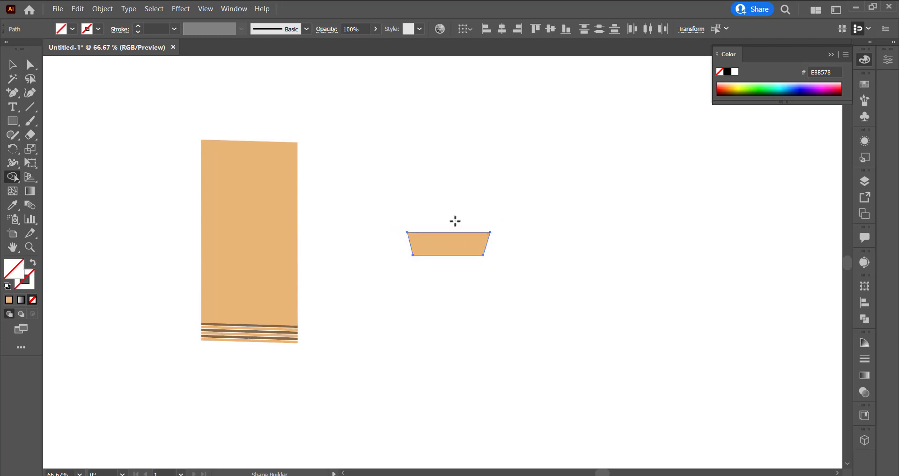
- Restore the deleted top half and give it a light yellow-orange FFD78D fill
key("ctrl+z")
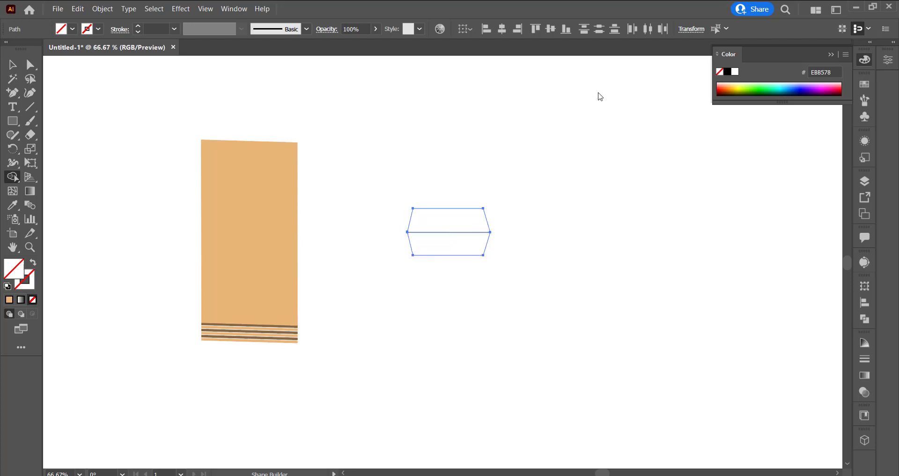
key("v")
left_click(520, 240)
left_click(467, 233)
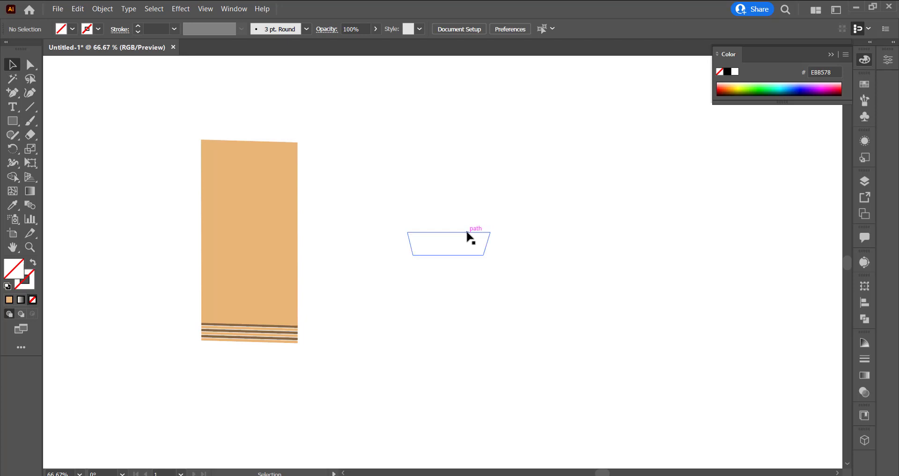
left_click(465, 209)
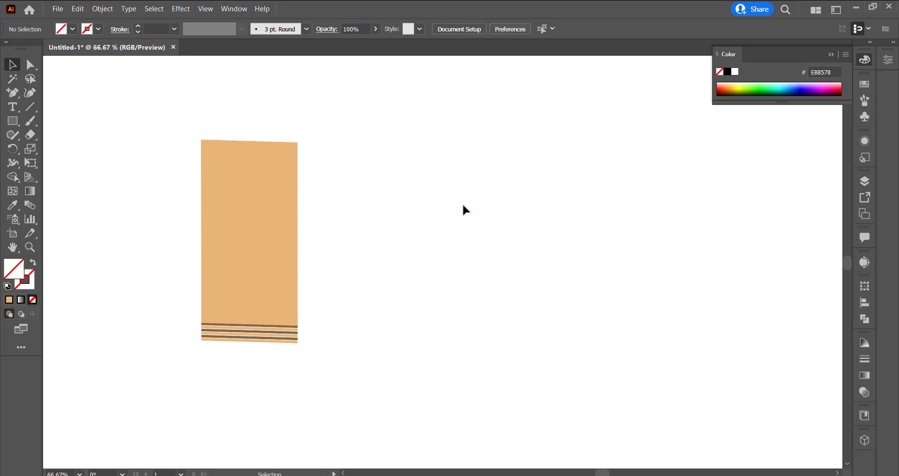
left_click(463, 209)
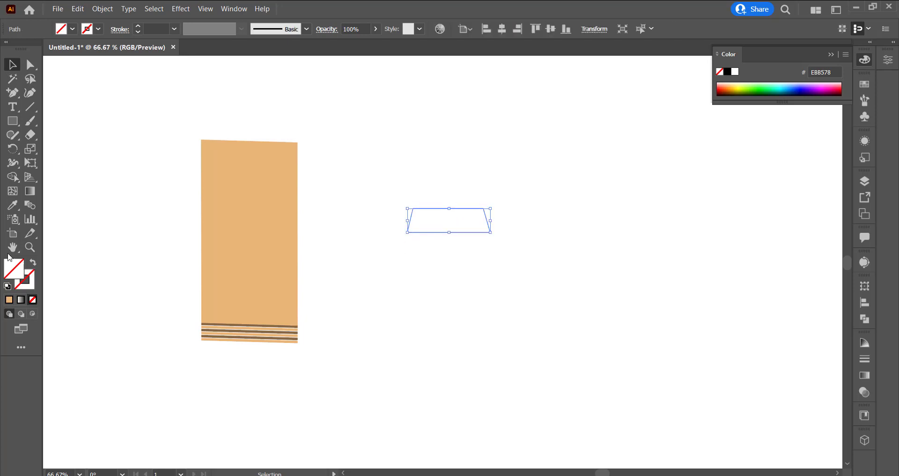
double_click(15, 267)
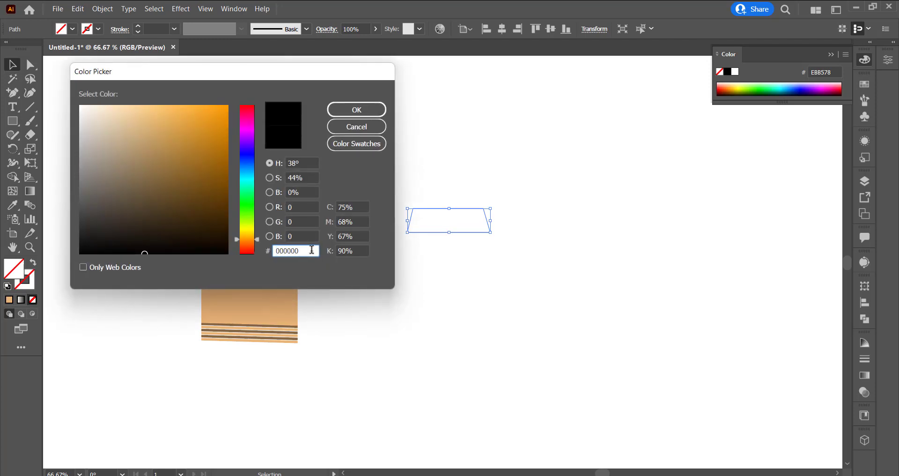
type("FFD78D")
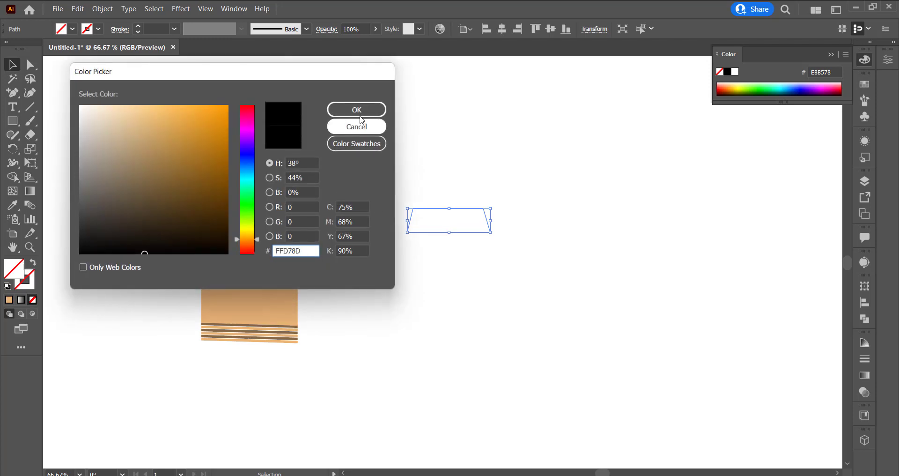
left_click(360, 114)
- Copy the top piece down onto the lower half and fill it darker tan D4A05C
left_click_drag(468, 209, 468, 233)
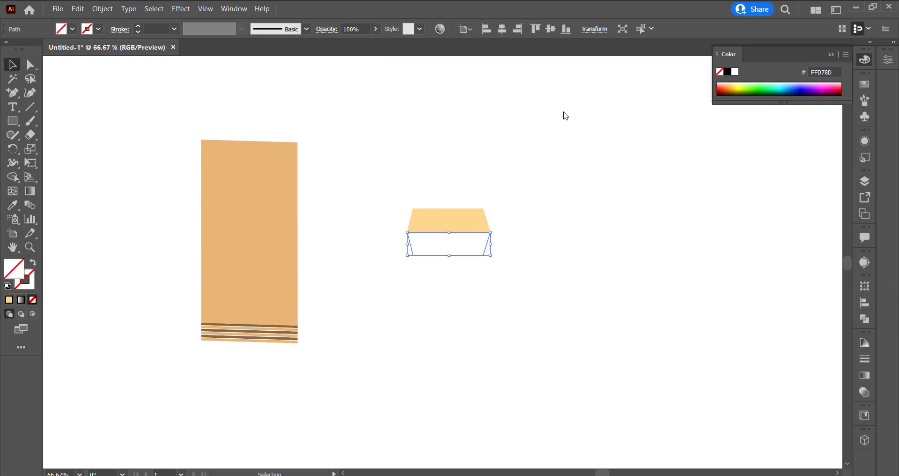
left_click(610, 104)
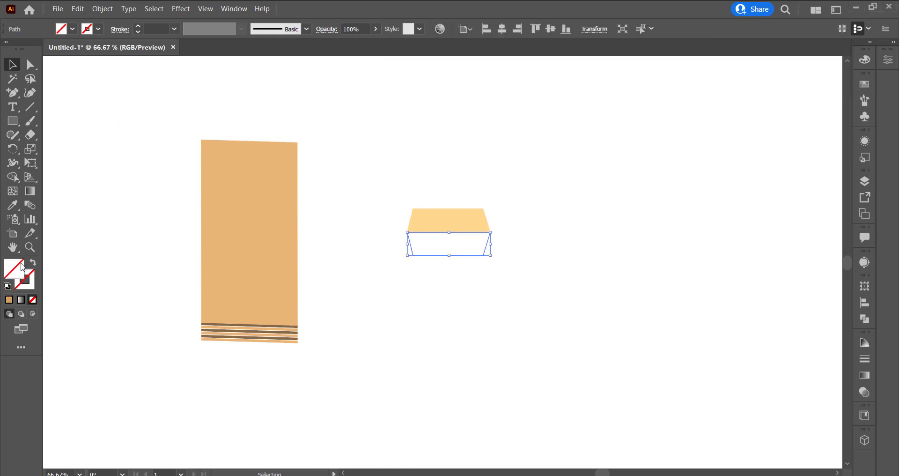
double_click(22, 267)
left_click_drag(307, 251, 269, 251)
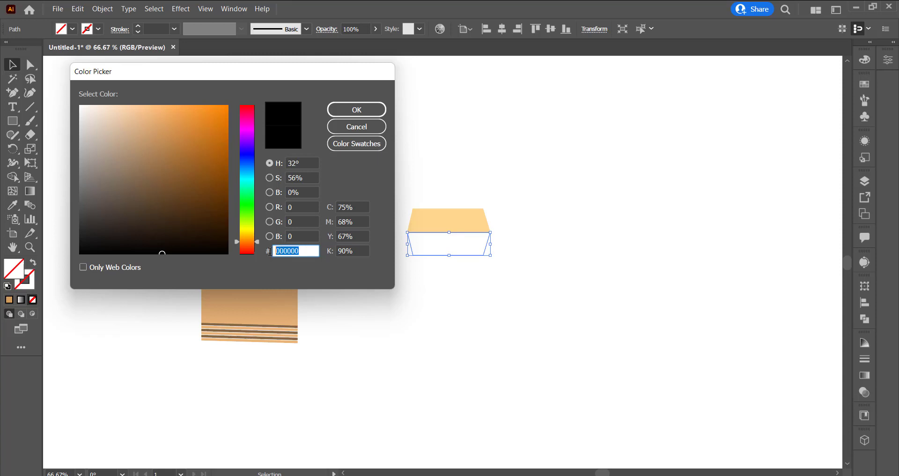
type("D4A05C")
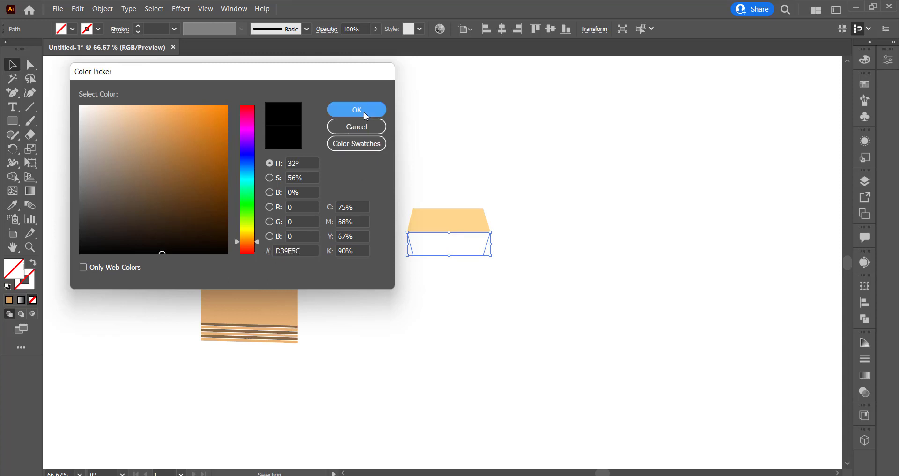
left_click(363, 112)
left_click(407, 184)
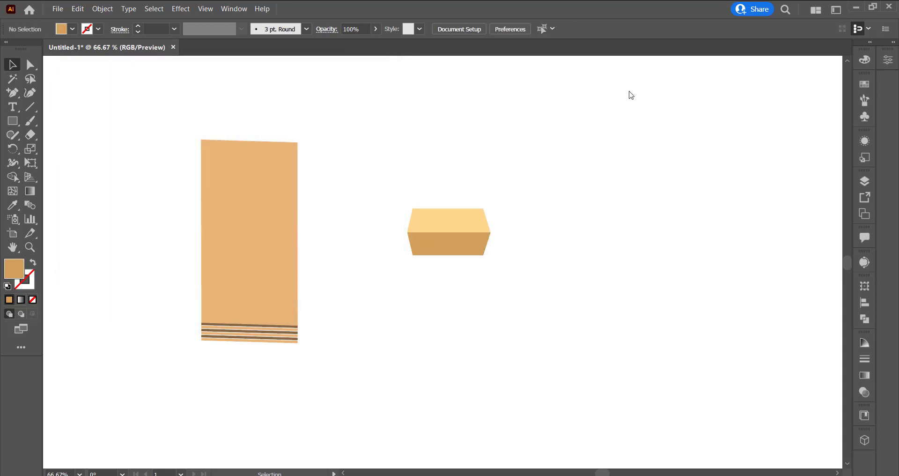
- Scale the two-tone tile down to about 28.63 × 16 px, zoom in, and show Brushes
mouse_move(397, 194)
left_mouse_down()
mouse_move(515, 258)
mouse_move(464, 237)
left_mouse_up()
left_click(485, 240)
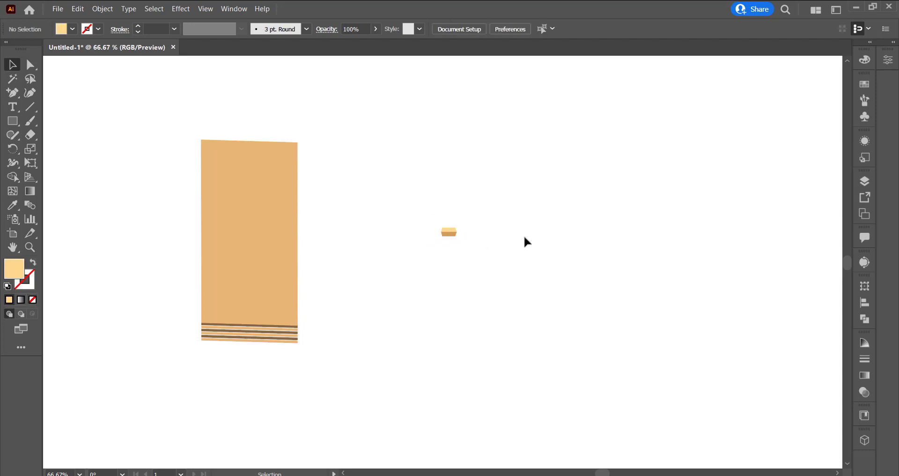
left_click_drag(416, 211, 466, 247)
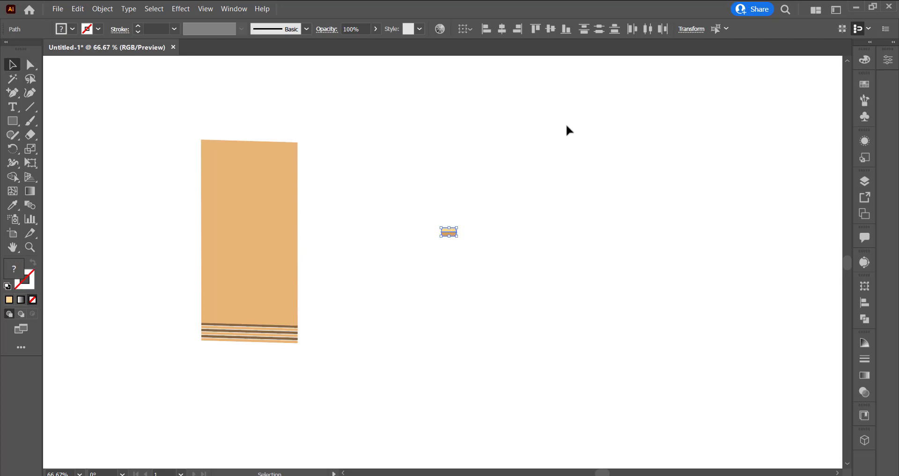
left_click(30, 247)
left_click(456, 234)
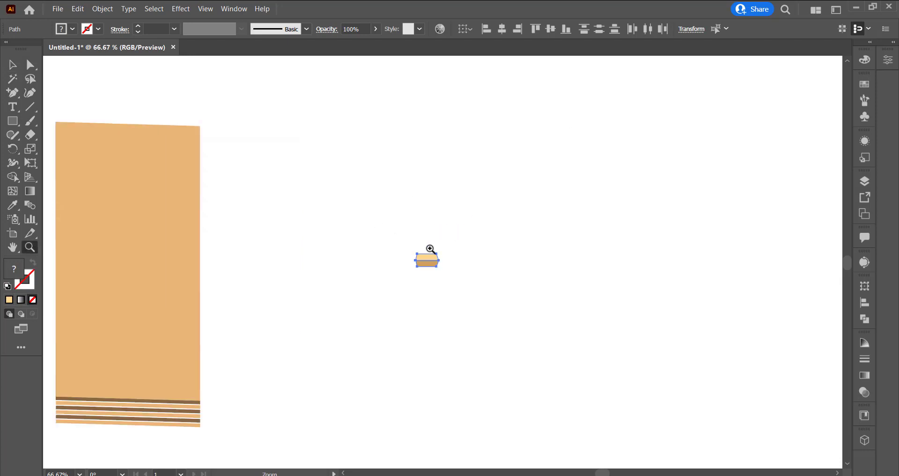
left_click(434, 270)
left_click(434, 270)
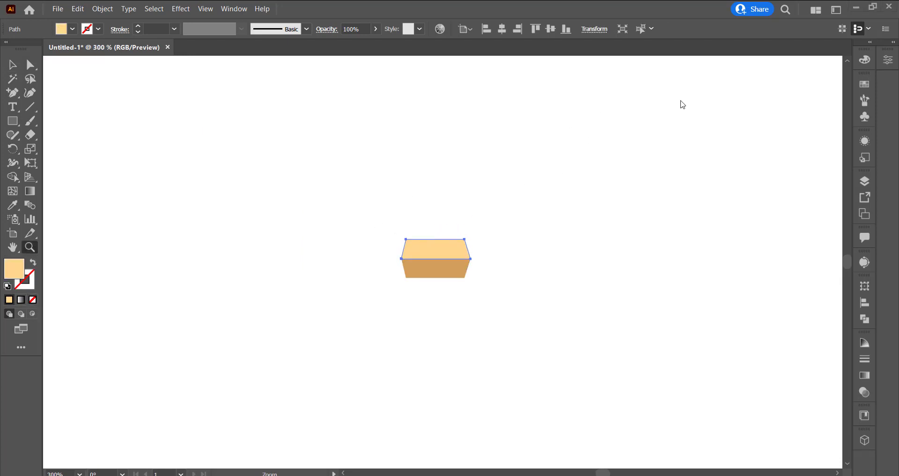
left_click(864, 100)
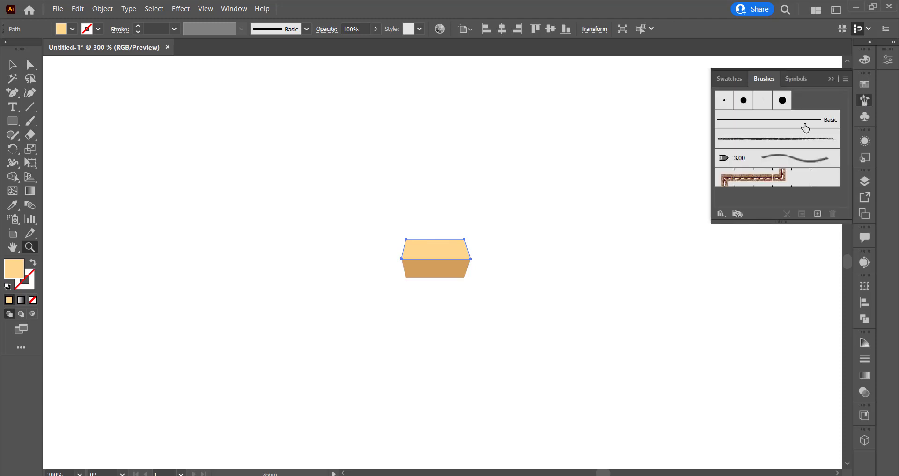
- Drag both tile halves into the Brushes panel as a new Pattern Brush
left_click(12, 65)
mouse_move(355, 211)
left_mouse_down()
mouse_move(446, 264)
mouse_move(730, 200)
left_mouse_up()
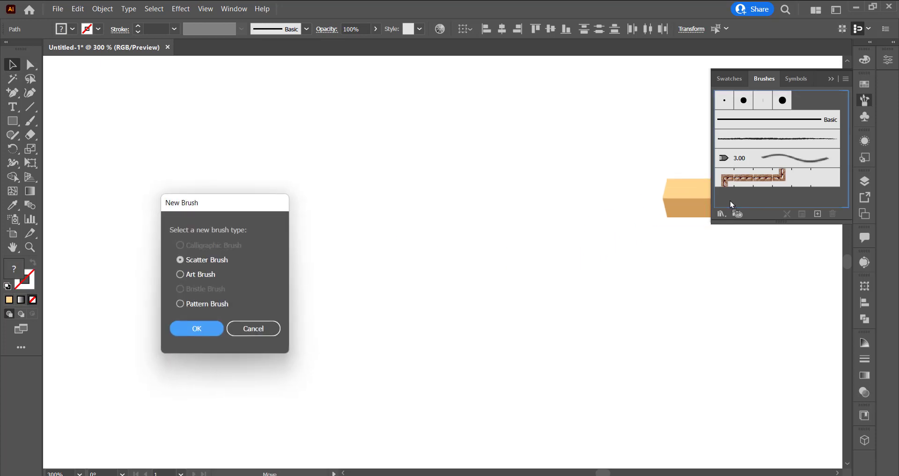
left_click(180, 304)
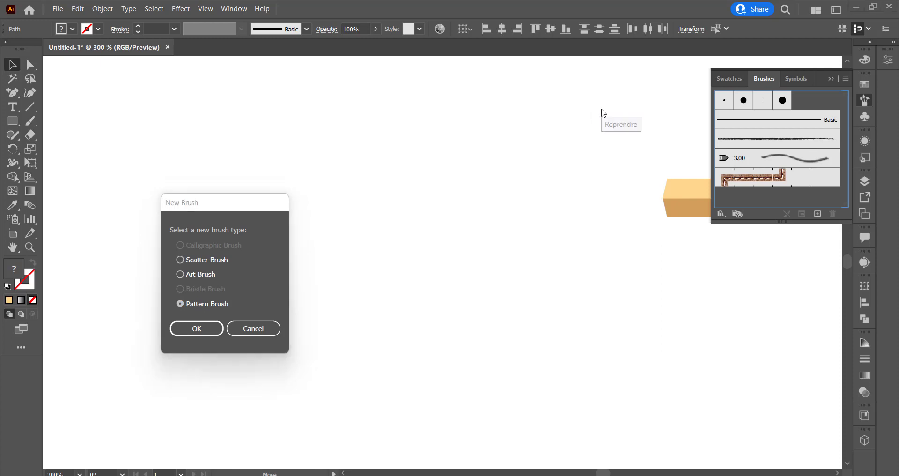
left_click(197, 328)
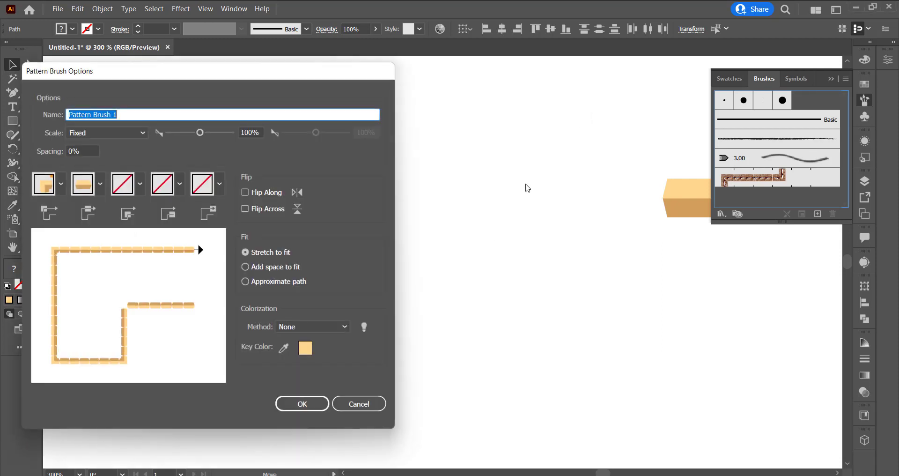
left_click_drag(259, 76, 328, 83)
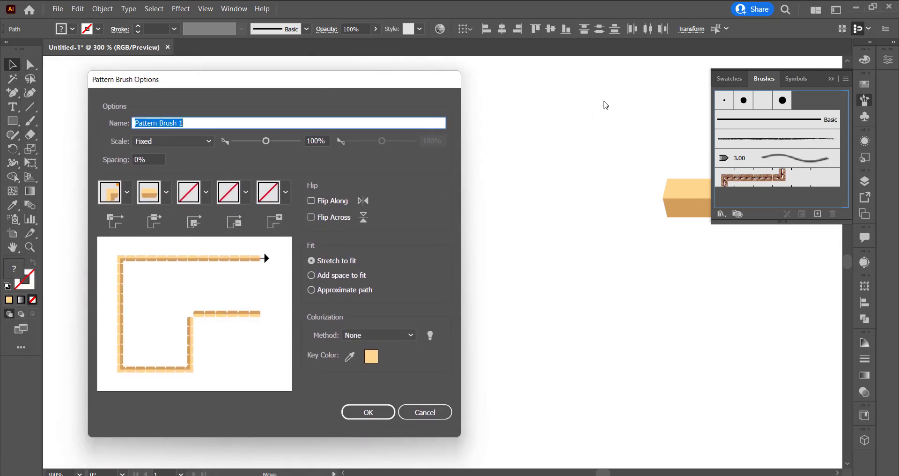
left_click(604, 105)
- Set the outer corner tile to None and colorization to Tints and Shades, then confirm
left_click(116, 196)
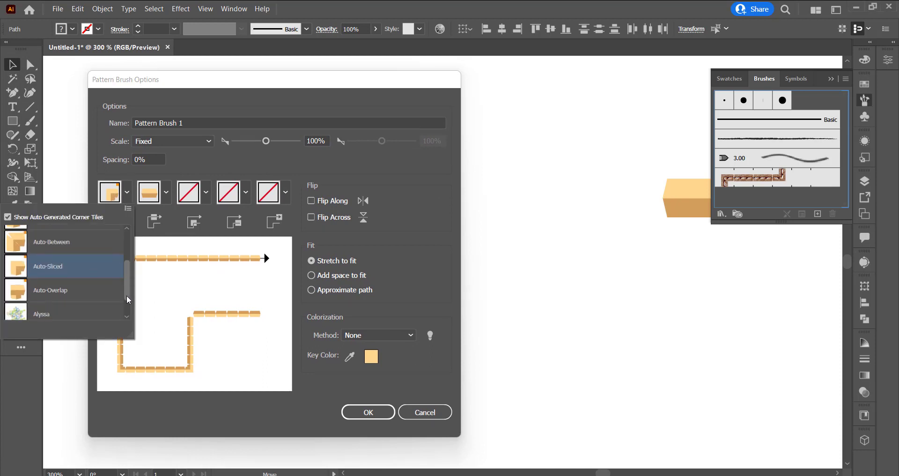
scroll(125, 272, "up", 3)
left_click(50, 240)
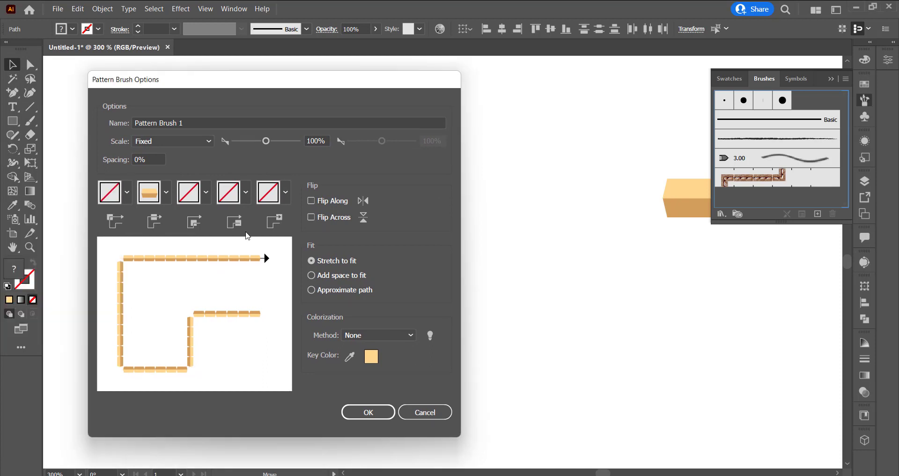
left_click(379, 335)
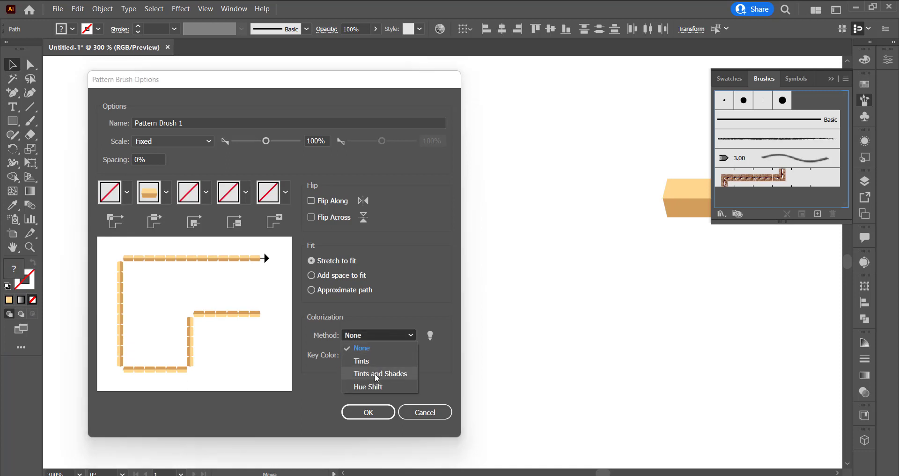
left_click(376, 374)
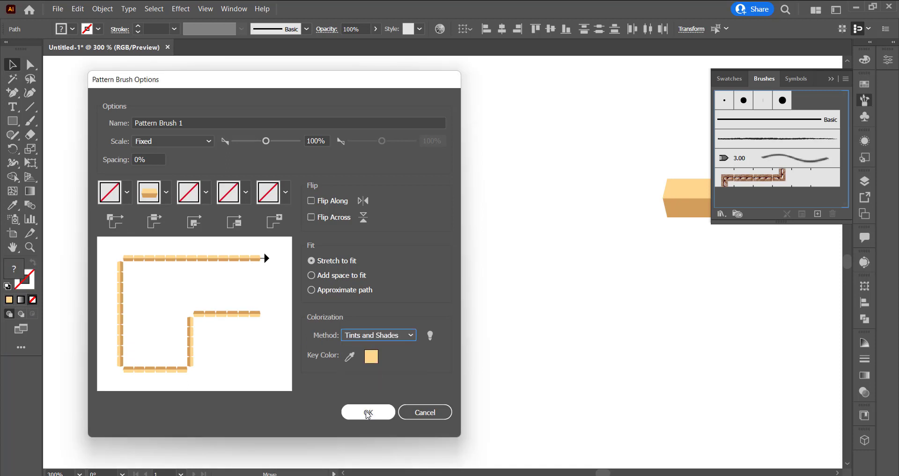
left_click(365, 408)
left_click(608, 110)
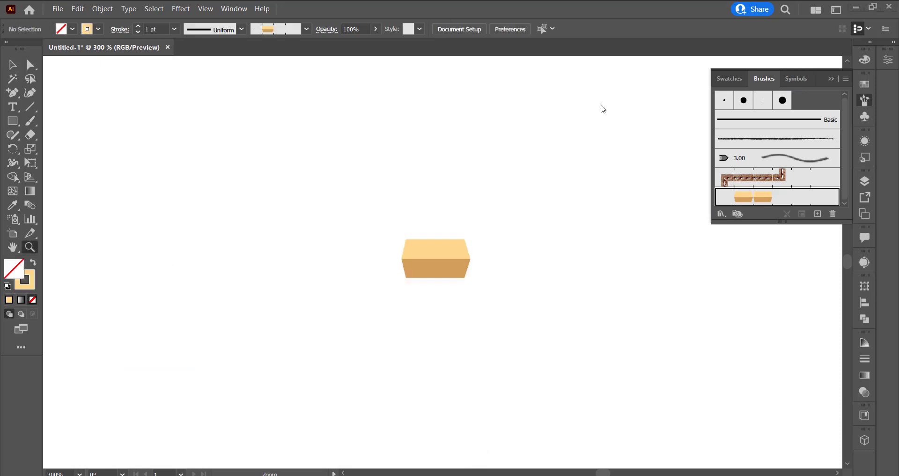
- Draw a diagonal line across the plain rectangle, extending its top end beyond the edge
key("z")
left_click(305, 279, "alt")
left_click(305, 285, "alt")
left_click(305, 286, "alt")
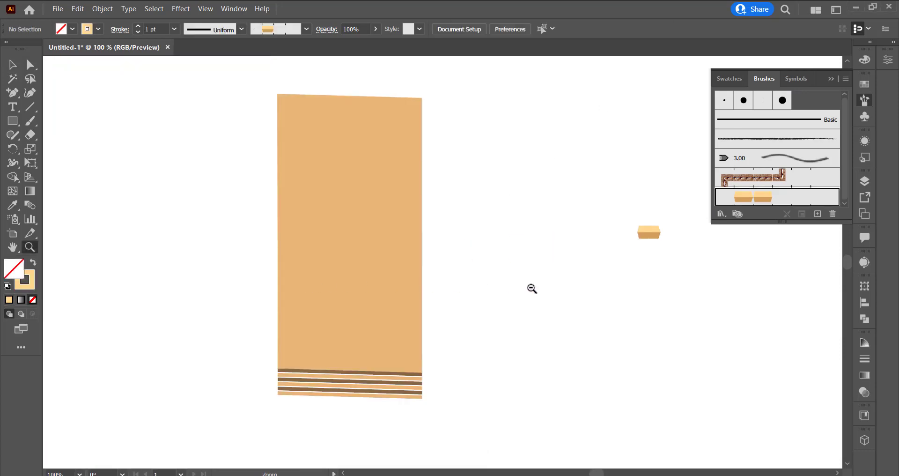
left_click(515, 285, "alt")
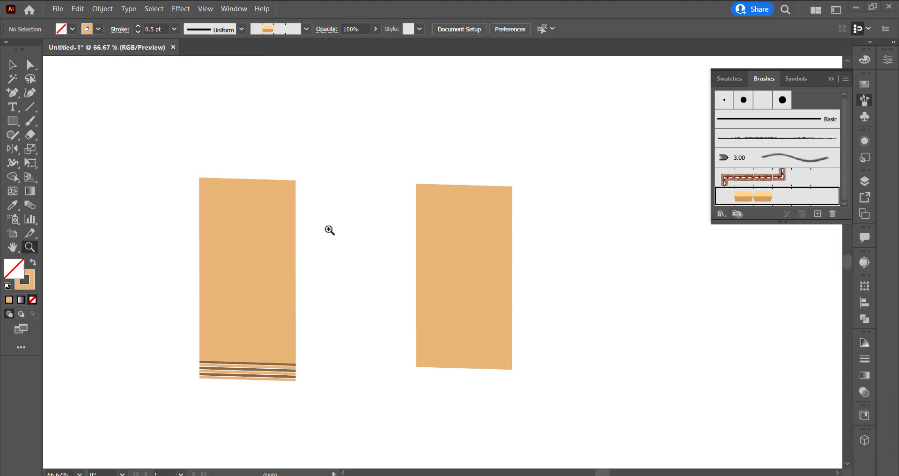
left_click(30, 107)
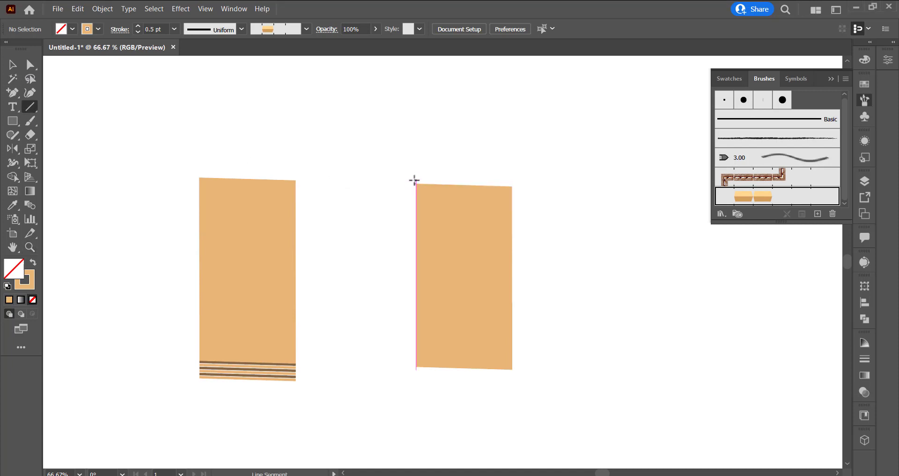
left_click_drag(416, 184, 527, 400)
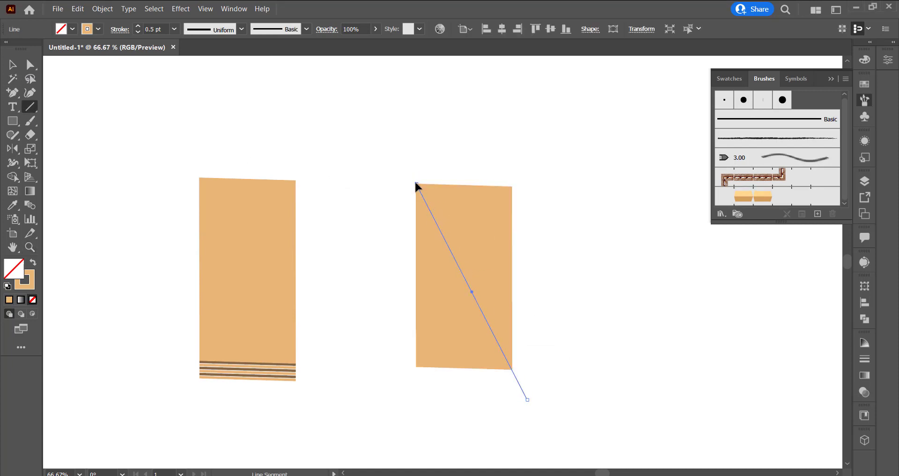
left_click_drag(415, 184, 406, 165)
- Apply the tile pattern brush to the diagonal at a 0.5 pt stroke weight
left_click(29, 246)
left_click(468, 264)
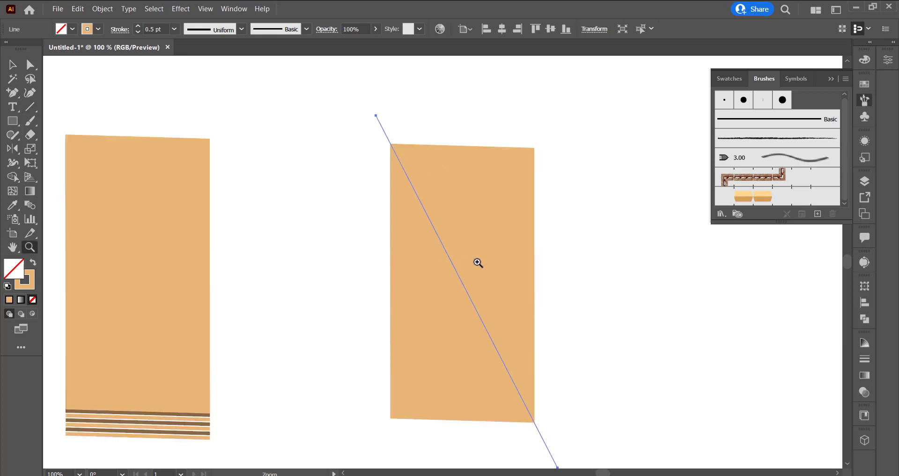
left_click(775, 201)
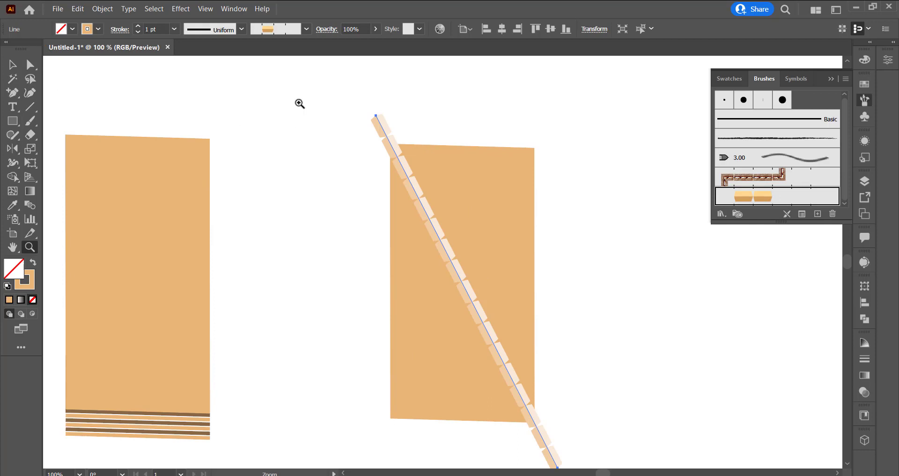
left_click(139, 31)
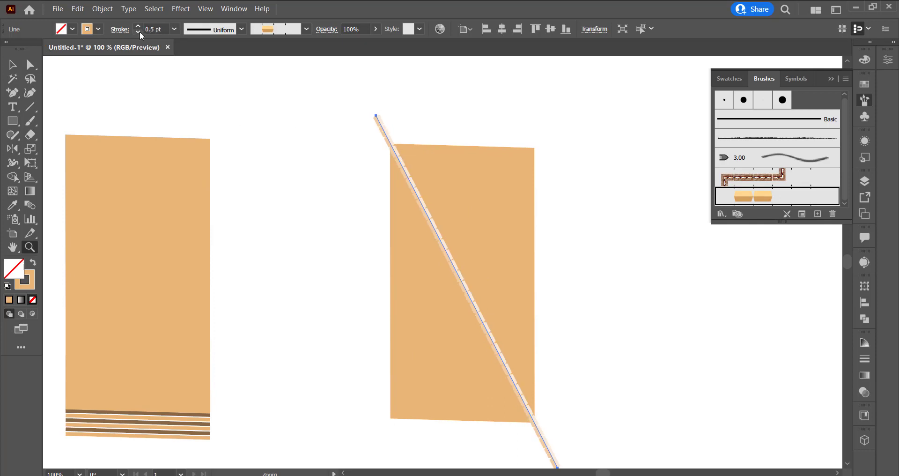
left_click(139, 27)
left_click(139, 32)
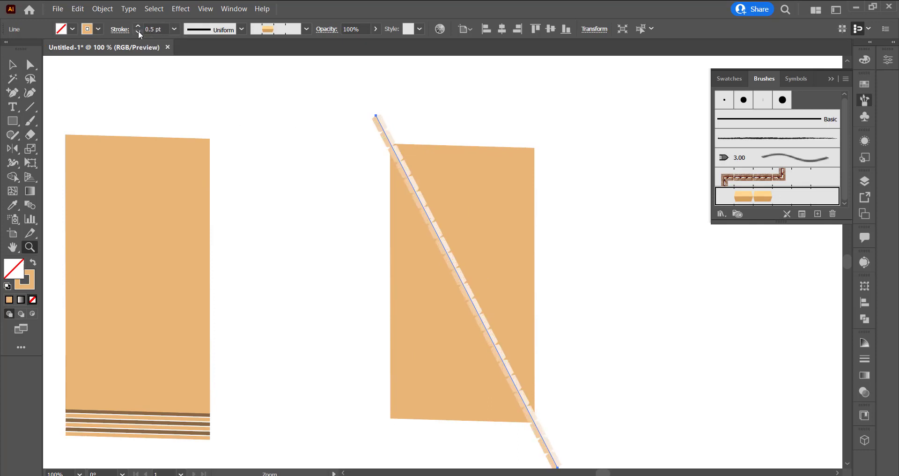
left_click(434, 242)
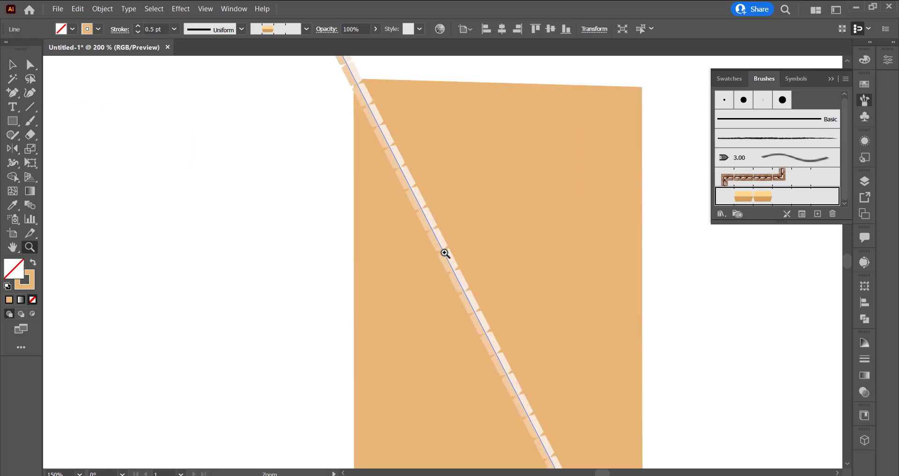
key("v")
key("ctrl+shift+a")
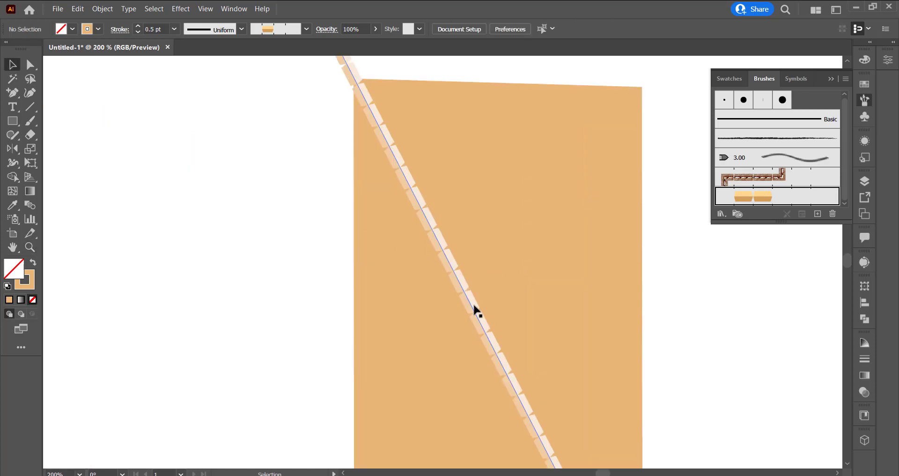
left_click(474, 309)
- Reflect a copy of the brushed stripe across the horizontal axis so the two cross
left_click(9, 150)
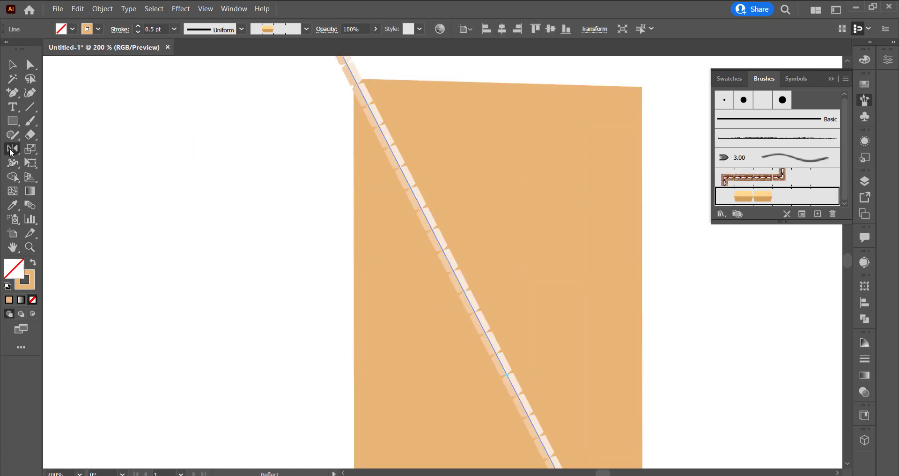
left_click_drag(495, 360, 497, 346)
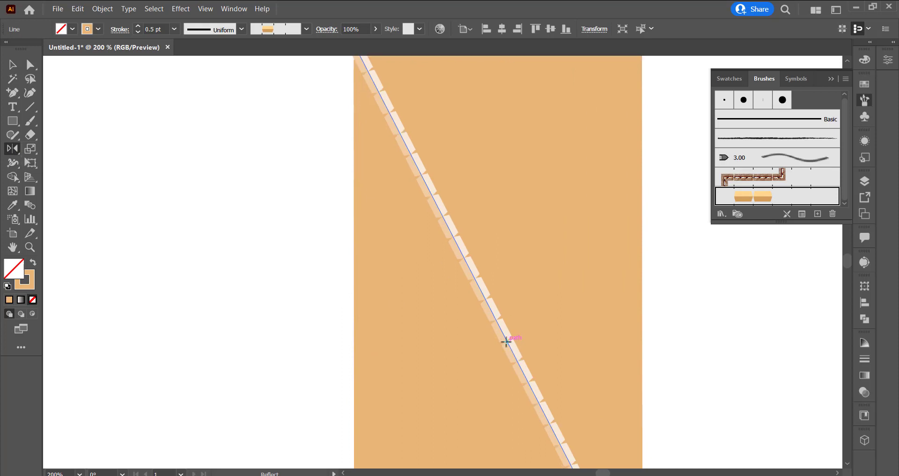
left_click(506, 342, "alt")
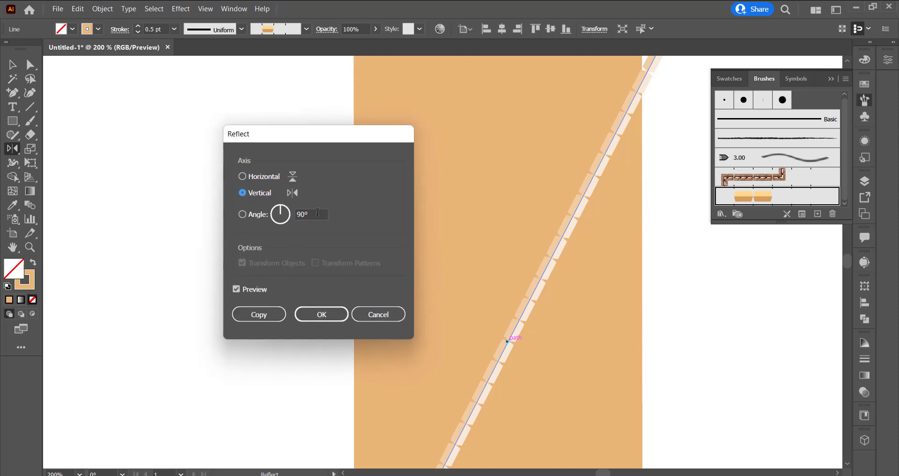
left_click(242, 176)
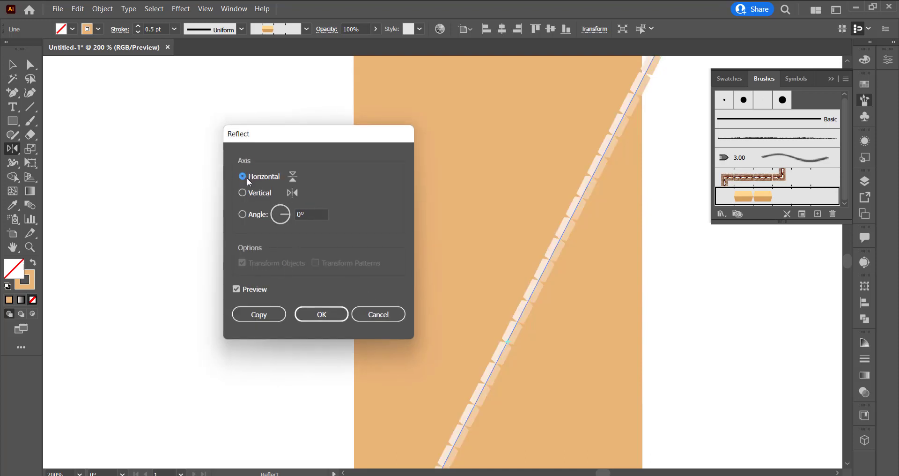
left_click(242, 193)
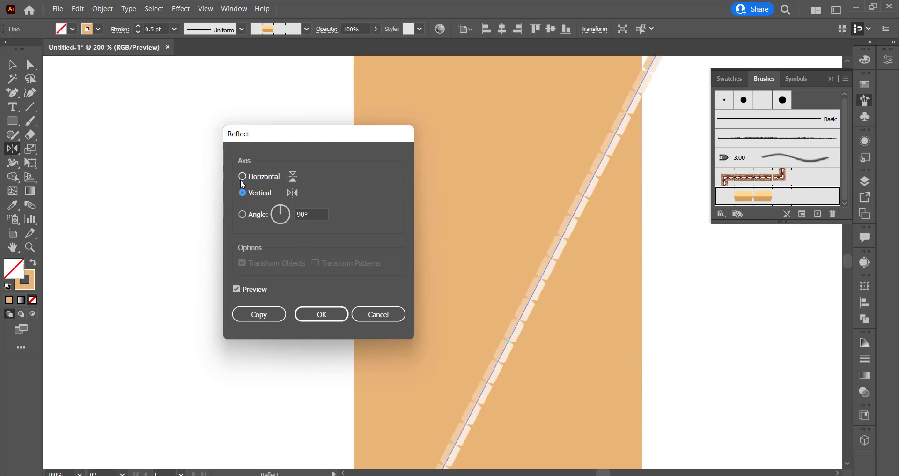
left_click(242, 178)
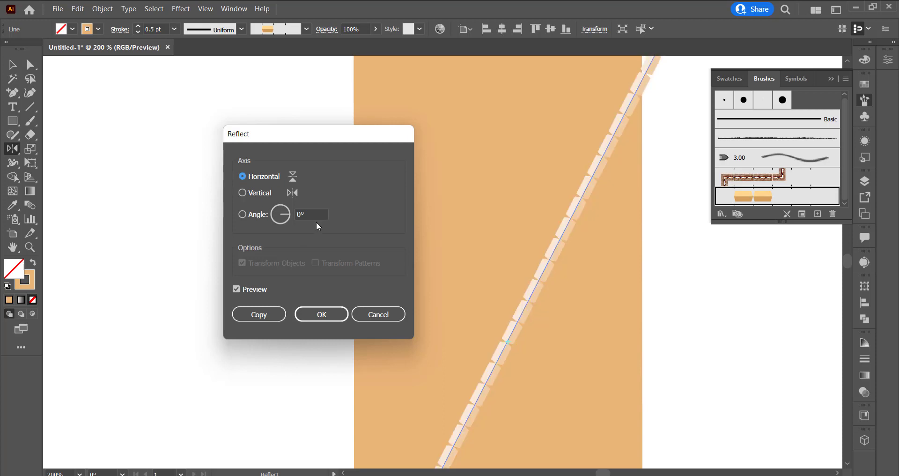
left_click(270, 310)
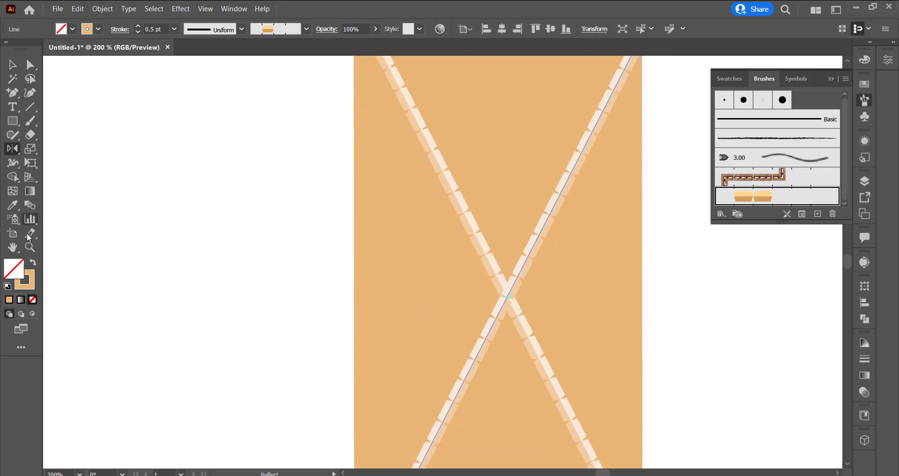
- Thin the crossing stripe's stroke weight to 0.25 pt
key("z")
left_click(497, 276, "alt")
left_click(474, 286, "alt")
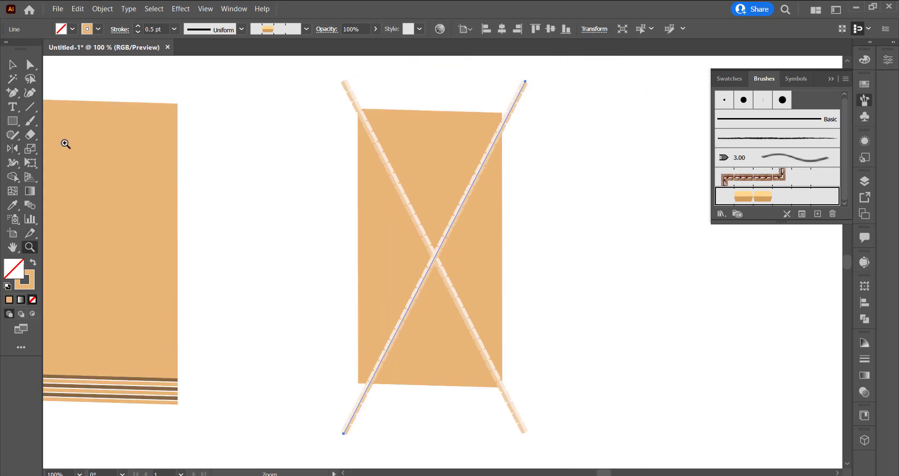
left_click(12, 65)
left_click(237, 168)
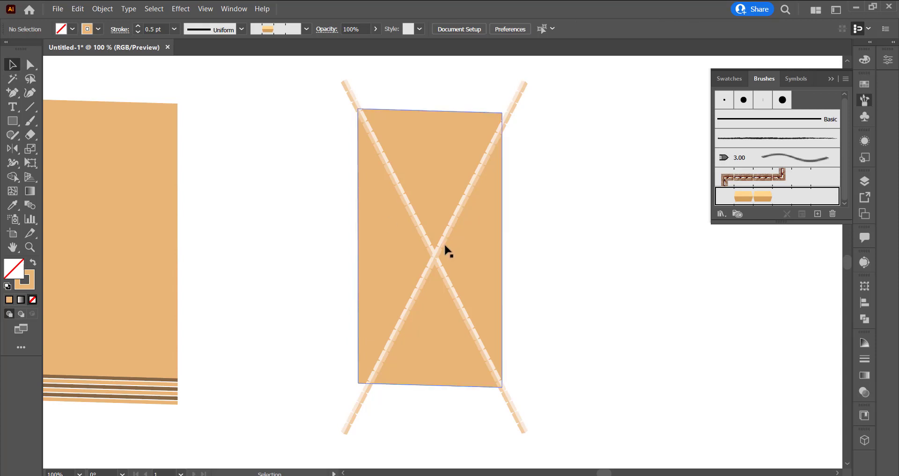
left_click(30, 246)
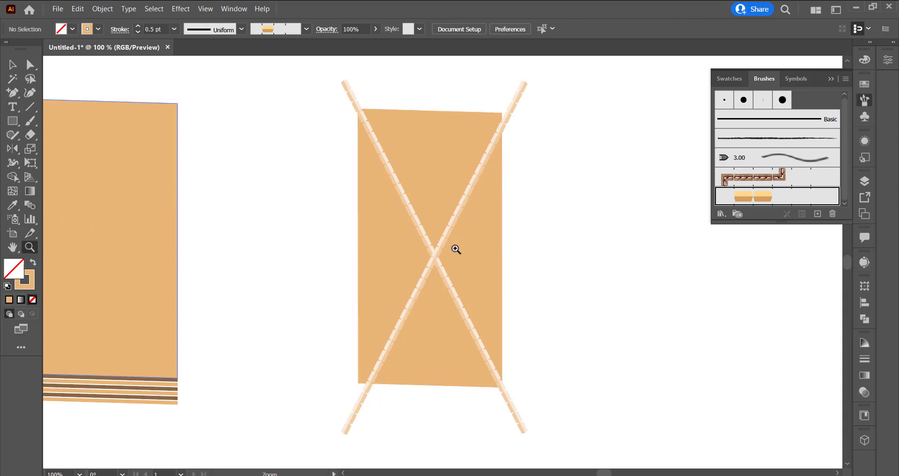
left_click(434, 251)
left_click(434, 252)
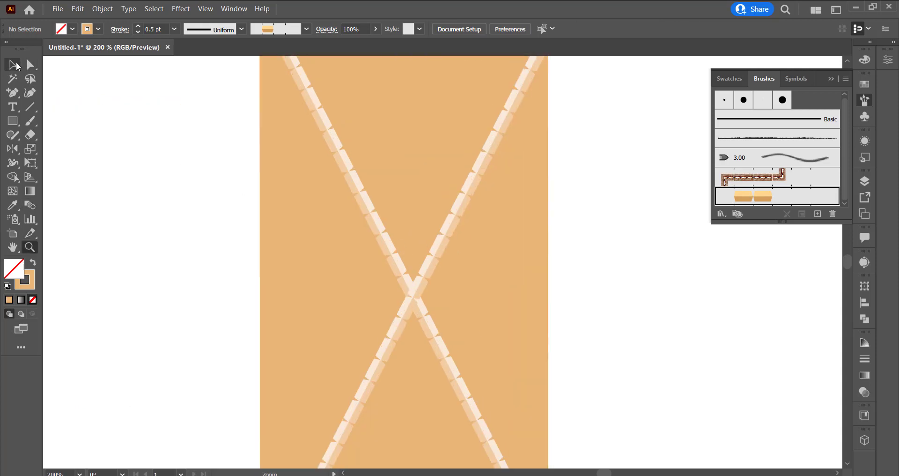
left_click(11, 64)
left_click(401, 257)
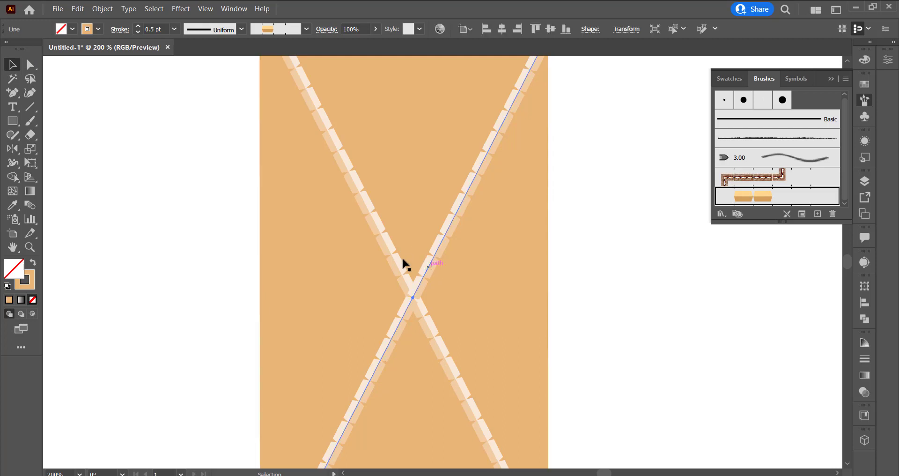
left_click(138, 32)
left_click(144, 147)
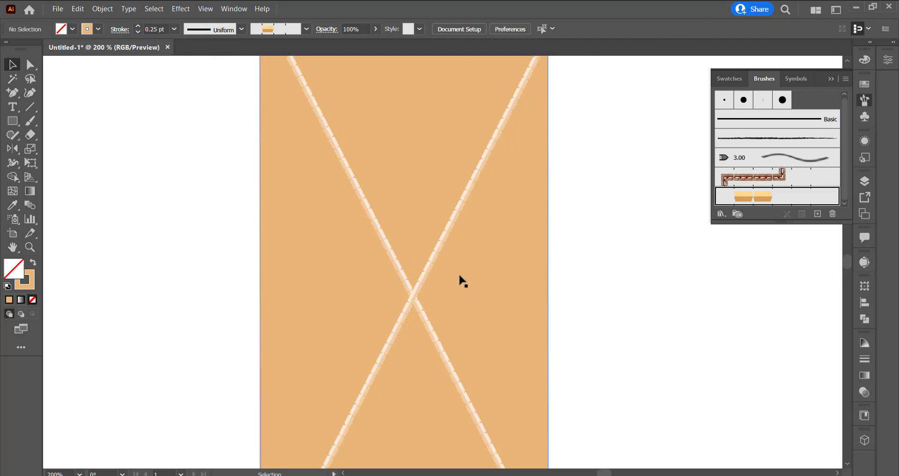
- Add parallel copies of the right-leaning stripe toward the upper left using Ctrl+D
left_click_drag(440, 237, 435, 226)
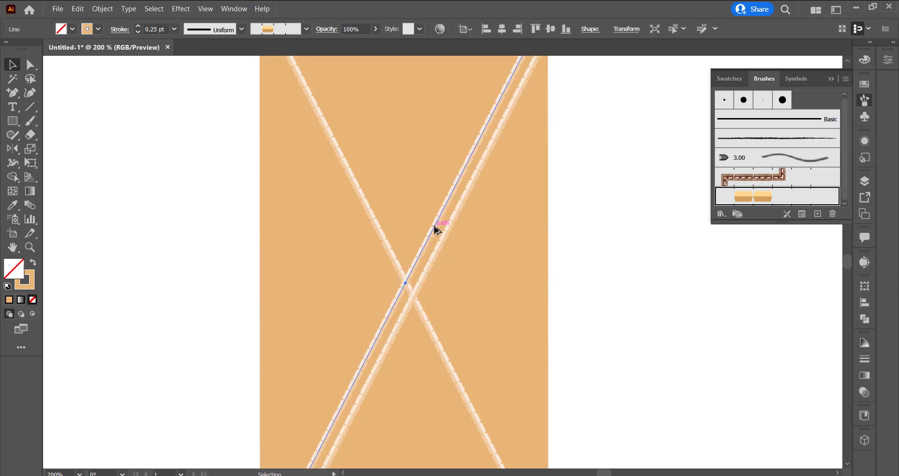
key("ctrl+d")
key("ctrl+d")
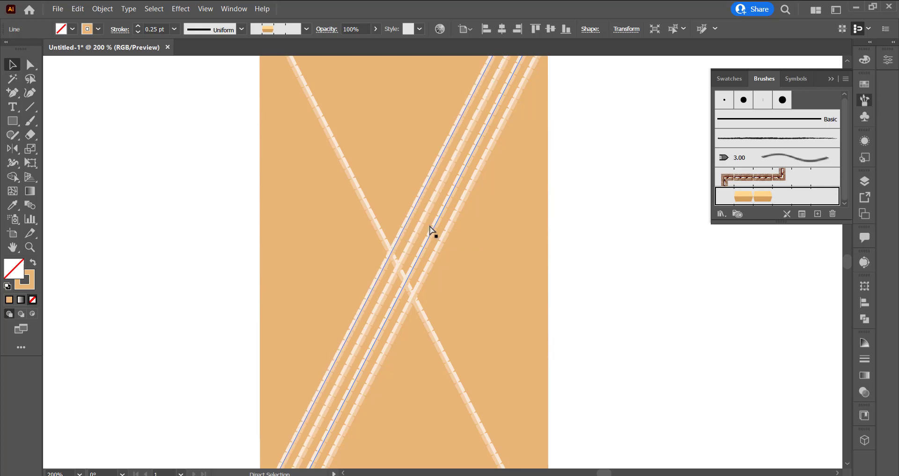
key("ctrl+d")
key("ctrl+d")
key("ctrl+d")
key("ctrl+d")
key("ctrl+d")
key("ctrl+d")
key("ctrl+d")
key("ctrl+d")
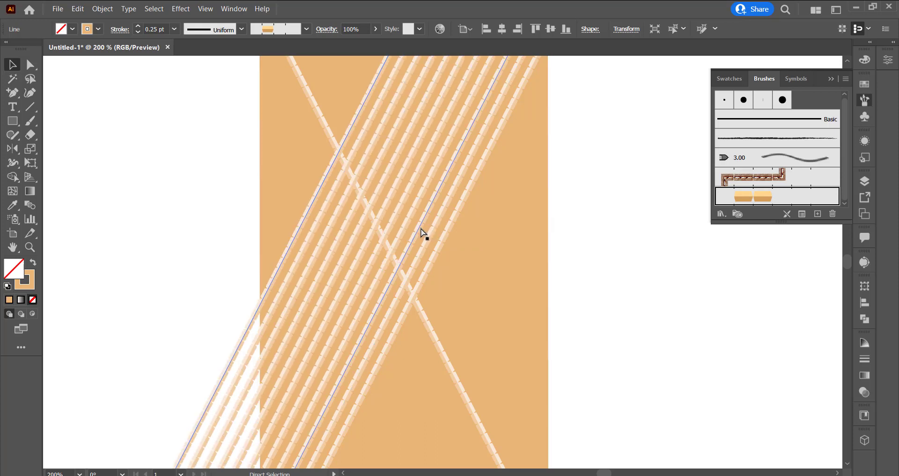
key("ctrl+d")
key("ctrl+d")
key("ctrl+d")
key("ctrl+d")
key("ctrl+d")
key("ctrl+d")
key("ctrl+d")
key("ctrl+d")
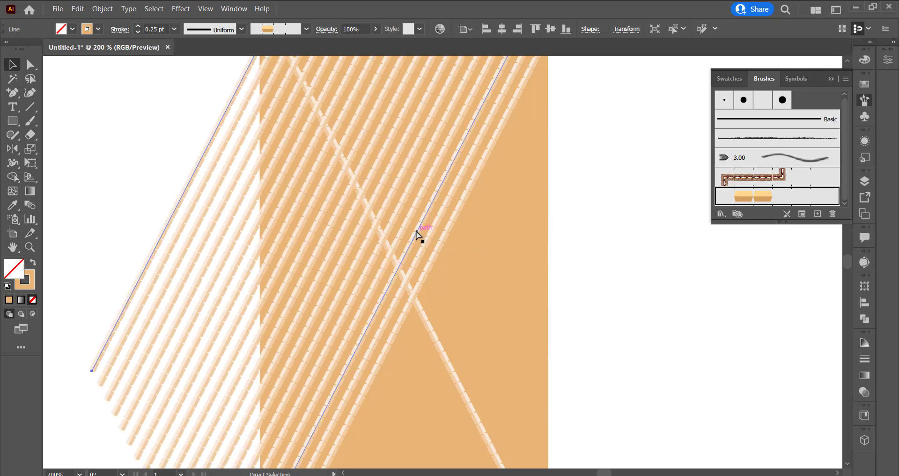
scroll(420, 262, "up", 2)
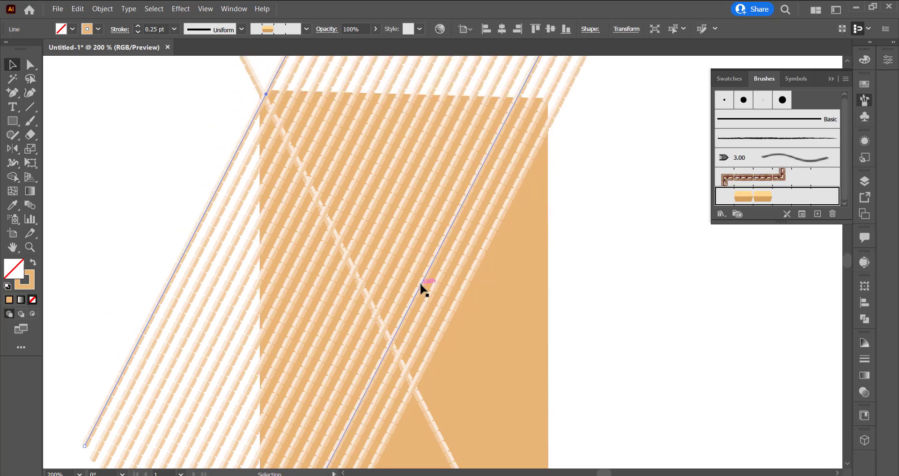
scroll(424, 281, "down", 4)
- Add more parallel stripe copies toward the lower right, past the panel, then select the panel
left_click(428, 234)
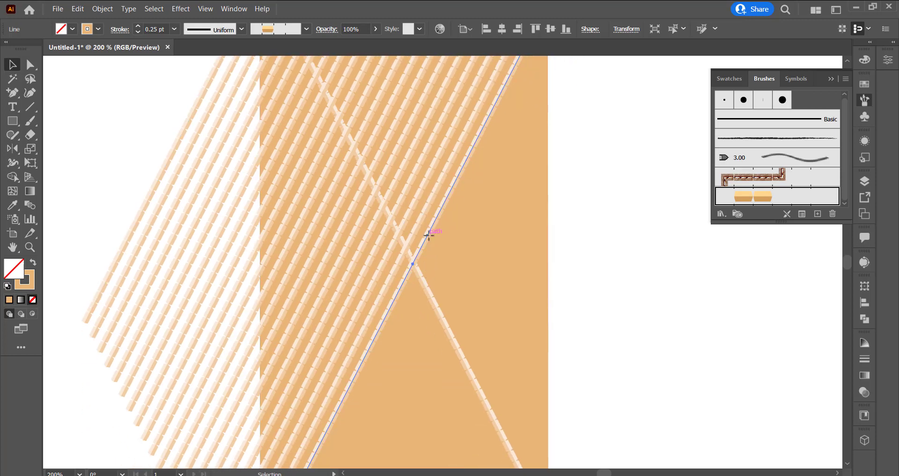
left_click_drag(431, 229, 440, 243)
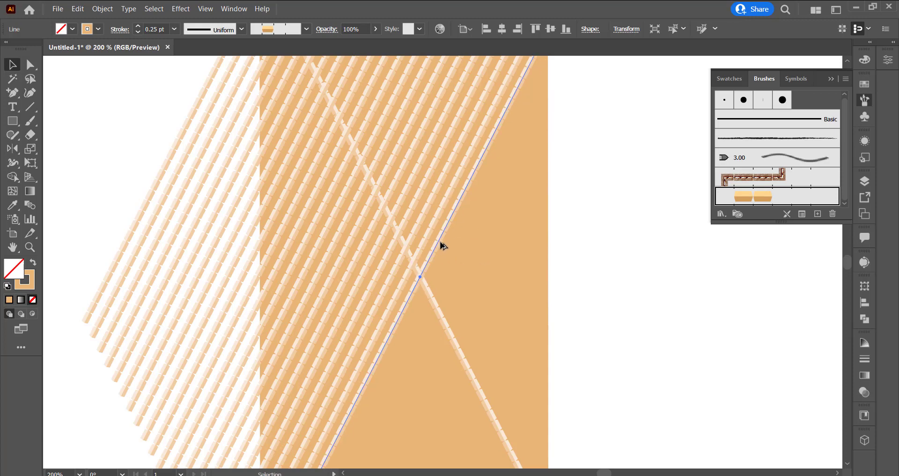
key("ctrl+d")
key("ctrl+d")
key("ctrl+d")
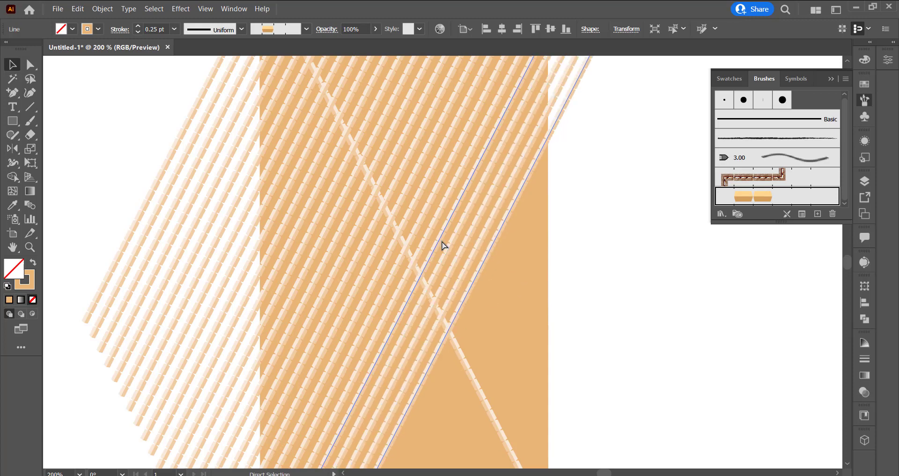
key("ctrl+d")
key("ctrl+d")
key("ctrl+d")
key("ctrl+d")
key("ctrl+d")
key("ctrl+d")
key("ctrl+d")
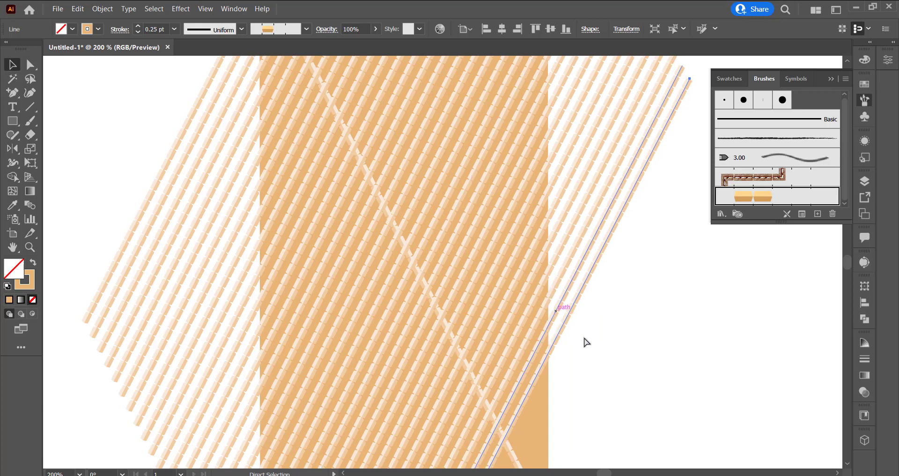
scroll(588, 343, "right", 2)
scroll(496, 346, "down", 3)
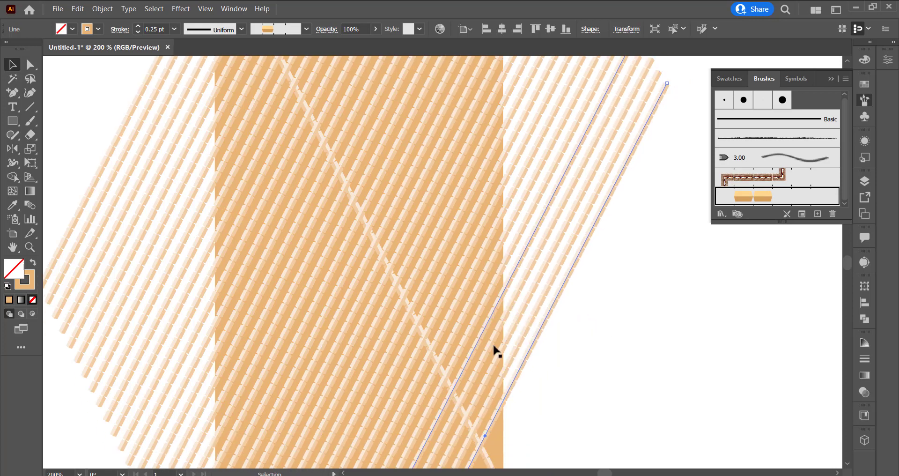
key("ctrl+d")
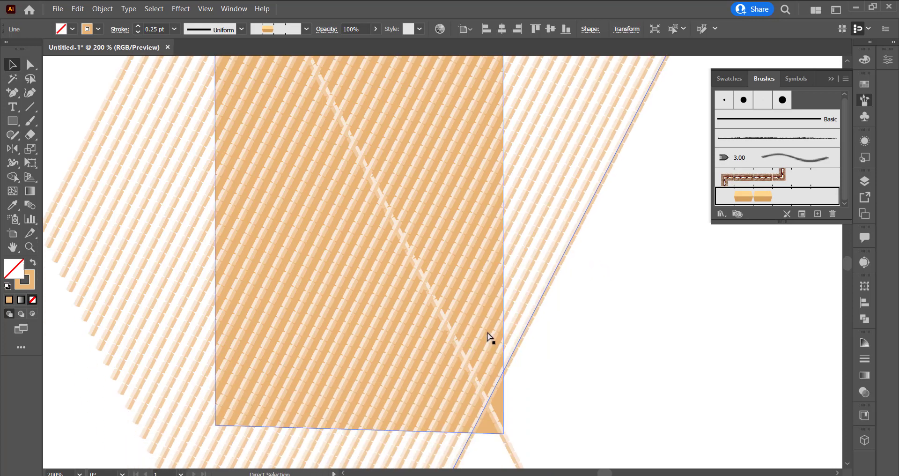
key("ctrl+d")
left_click(514, 414)
left_click(505, 421)
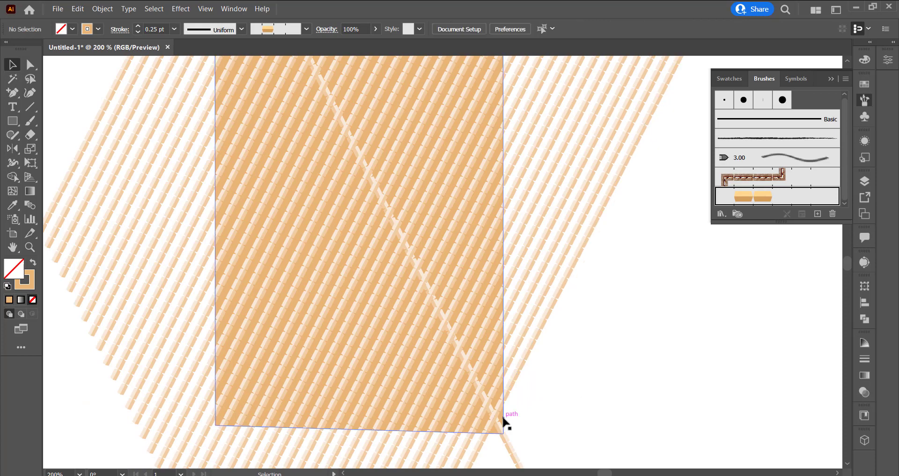
- Bring the orange rectangle in front of the stripes, then try and undo a clipping mask
right_click(506, 417)
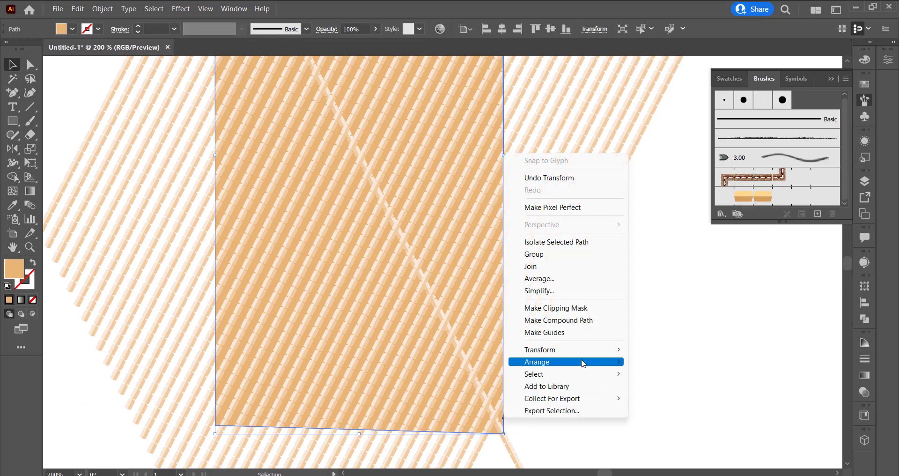
left_click(661, 362)
left_click_drag(717, 408, 83, 333)
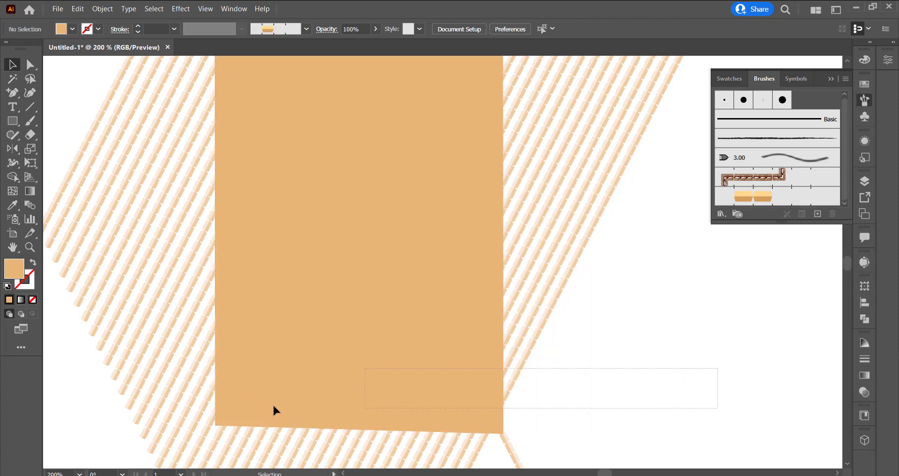
right_click(418, 304)
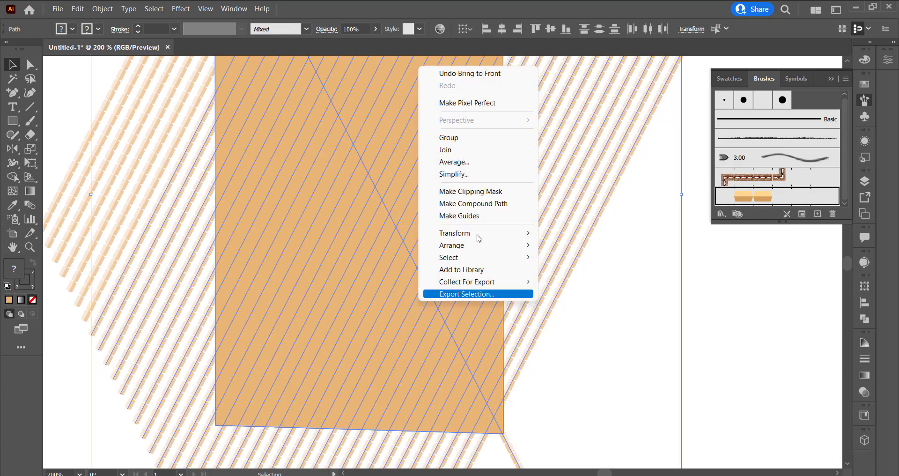
left_click(495, 192)
scroll(323, 339, "up", 2)
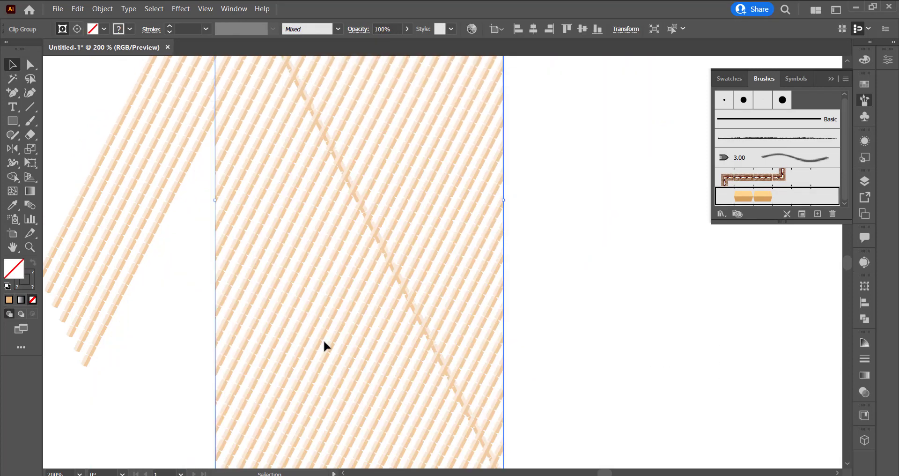
scroll(323, 339, "up", 2)
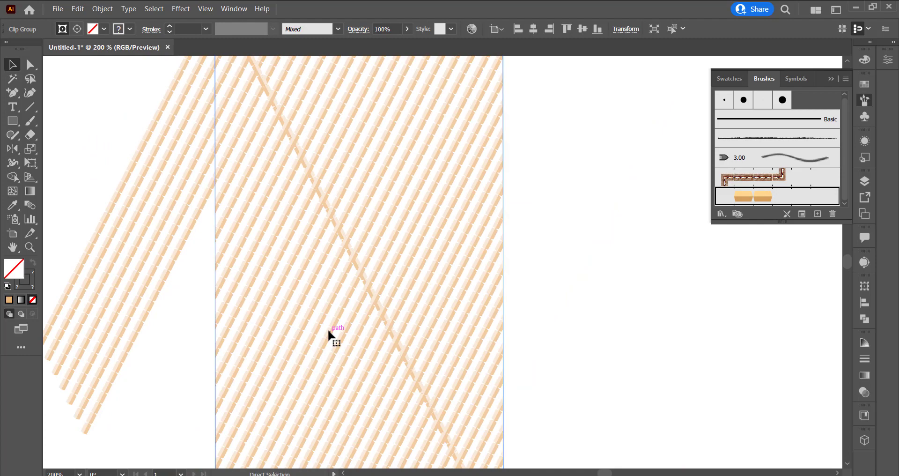
key("ctrl+z")
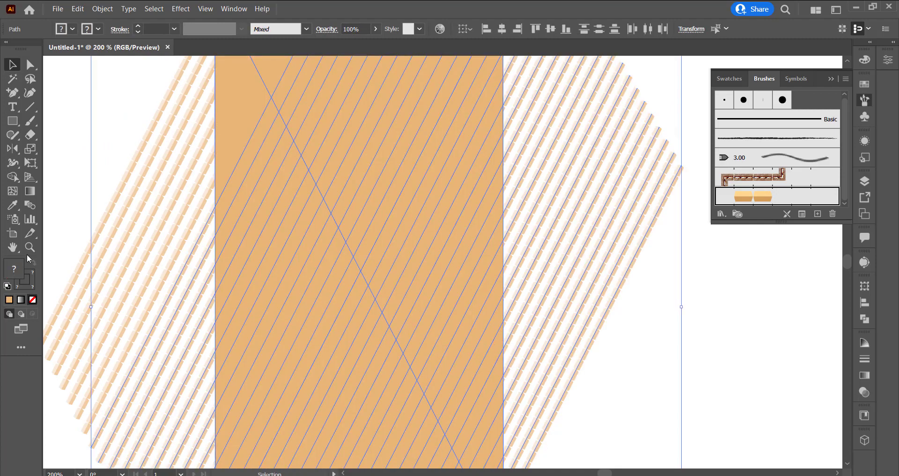
- Zoom out to 100%, clip the stripes to the rectangle again, and undo it
left_click(29, 247)
left_click(322, 284, "alt")
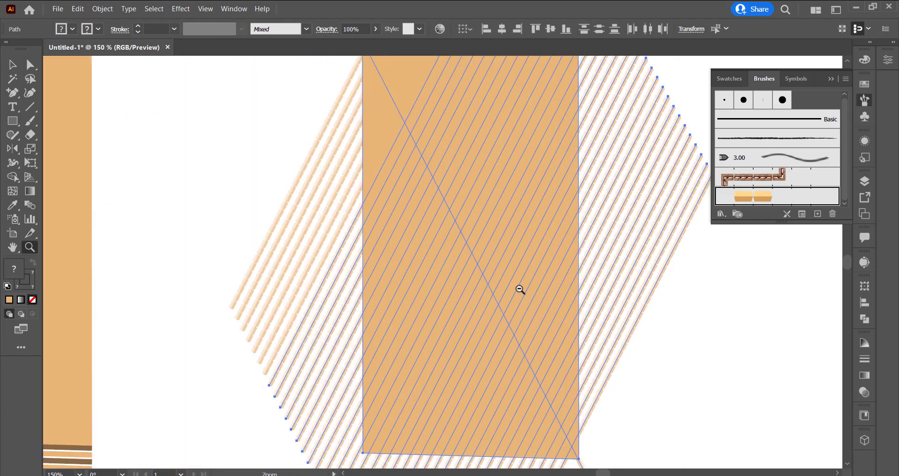
left_click(517, 290, "alt")
left_click(12, 66)
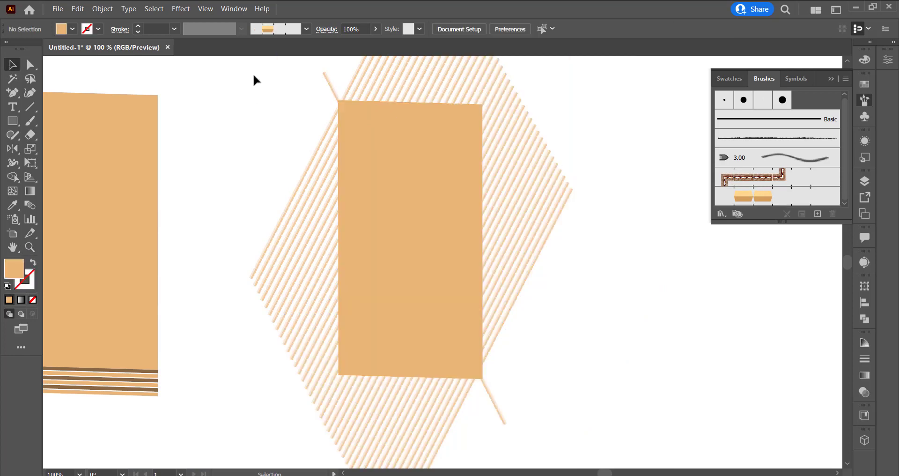
left_click_drag(254, 80, 556, 347)
right_click(383, 266)
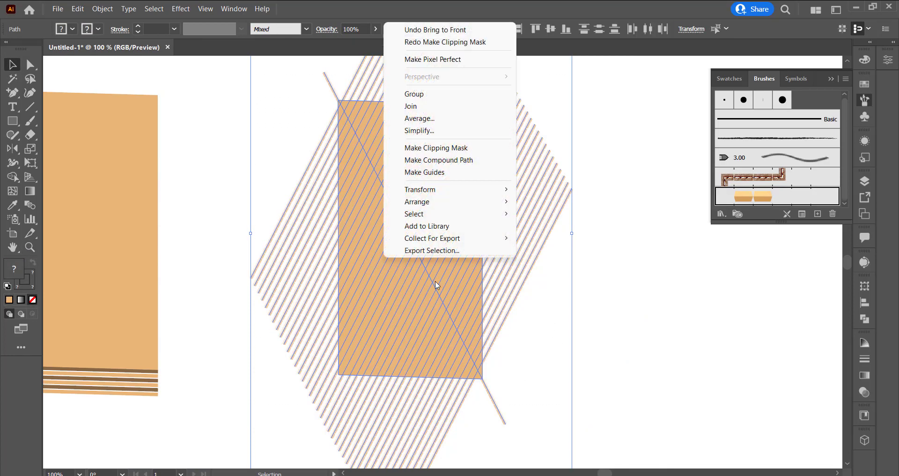
left_click(449, 152)
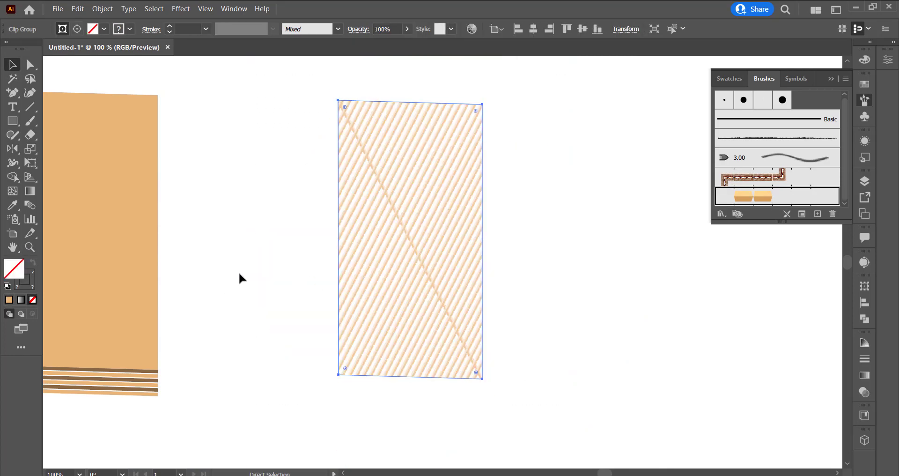
key("ctrl+z")
- Move the orange rectangle off to the right and select the diagonal brushed line
left_click(215, 159)
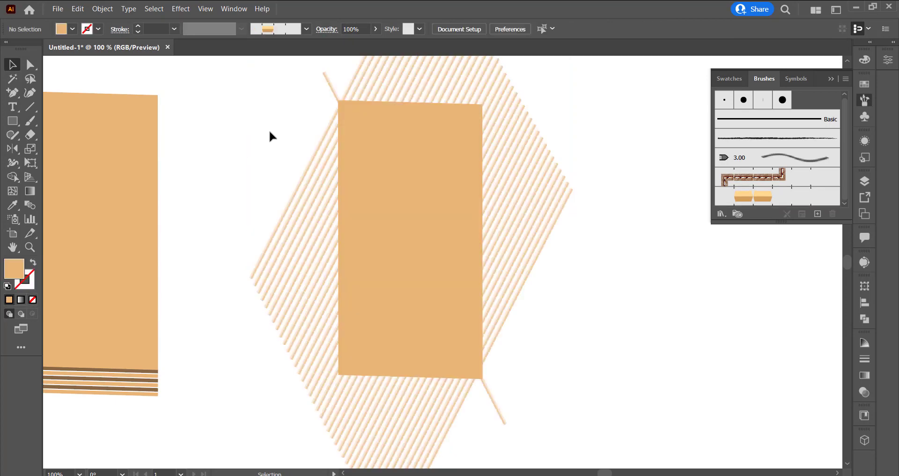
left_click(333, 85)
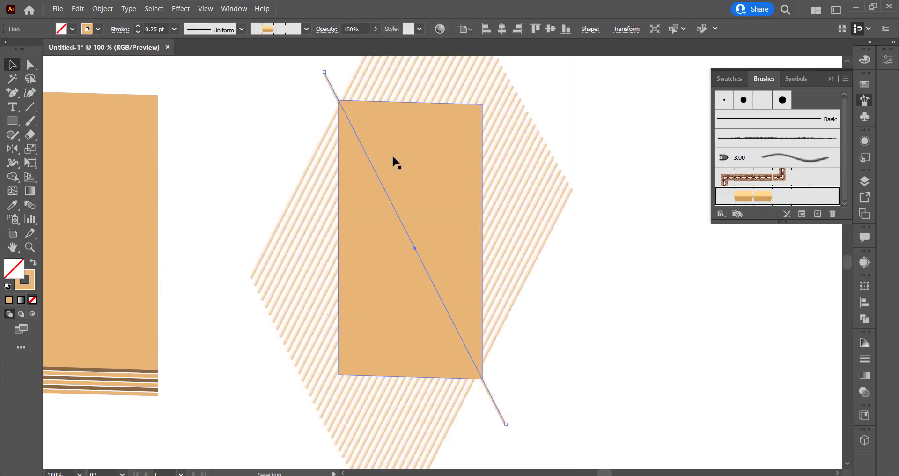
left_click_drag(410, 148, 661, 229)
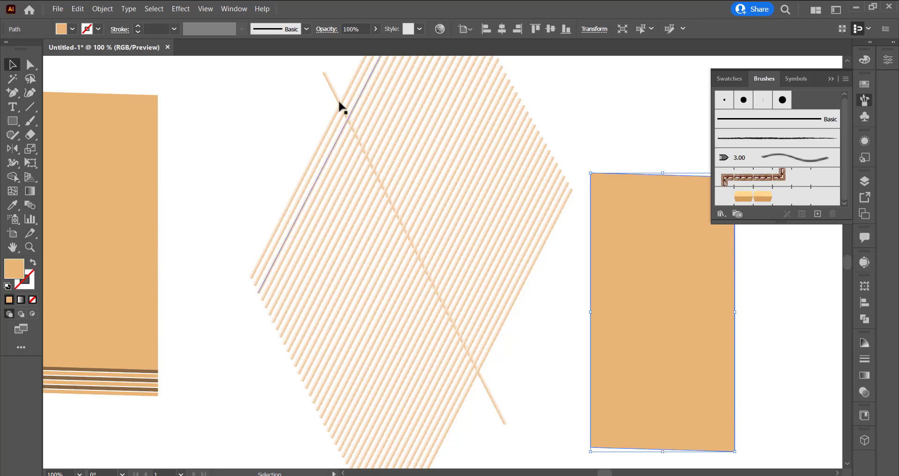
left_click(337, 100)
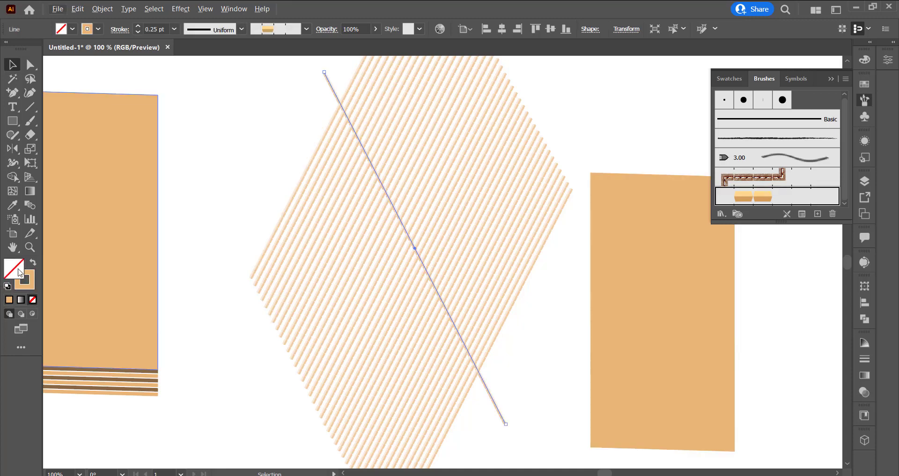
left_click(30, 246)
mouse_move(337, 247)
left_mouse_down()
mouse_move(474, 250)
mouse_move(387, 213)
left_mouse_up()
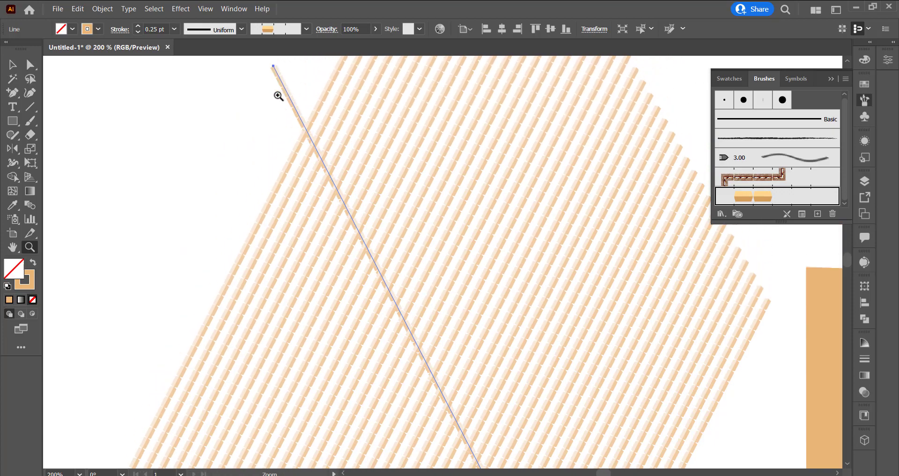
left_click(13, 65)
left_click(157, 120)
left_click(294, 111)
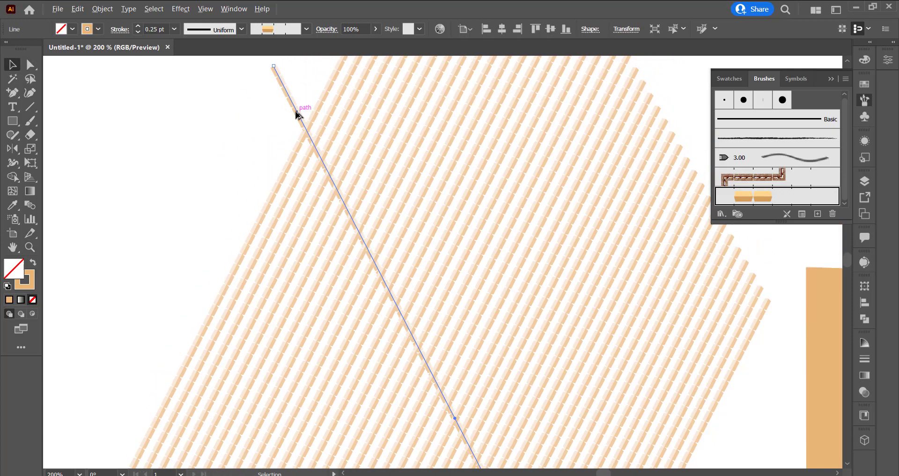
- Add parallel copies of the diagonal line to the right with Ctrl+D to form a crosshatch
left_click_drag(296, 112, 309, 112)
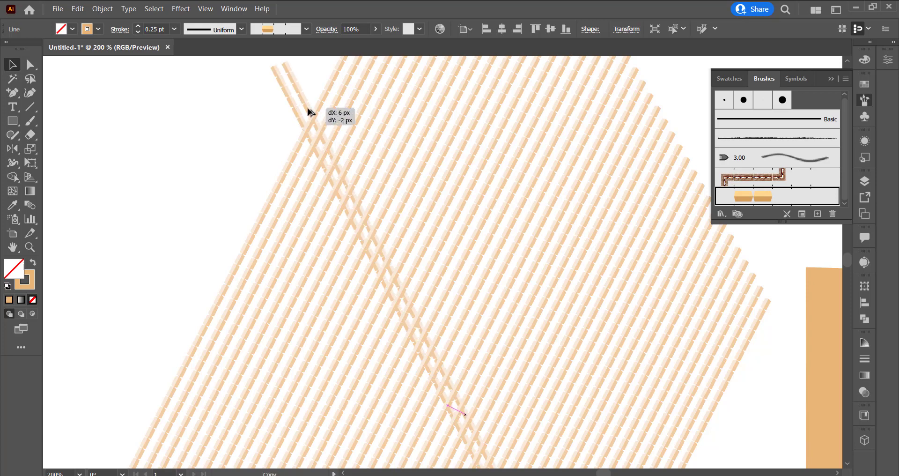
left_click(435, 232, "shift")
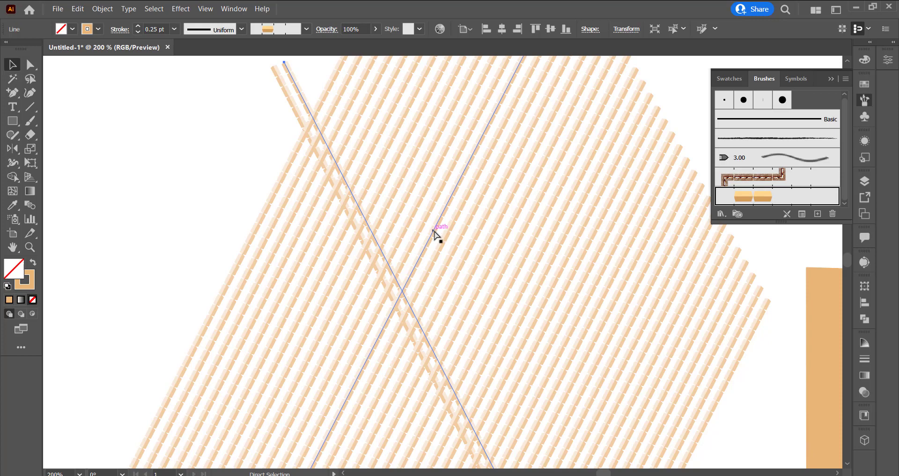
key("ctrl+d")
key("ctrl+d")
key("ctrl+d")
key("ctrl+d")
key("ctrl+d")
key("ctrl+d")
key("ctrl+d")
key("ctrl+d")
key("ctrl+d")
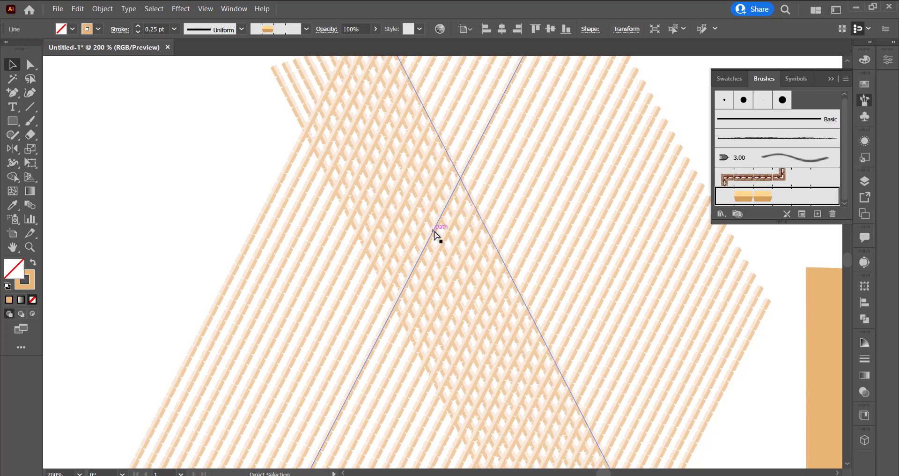
key("ctrl+d")
key("ctrl+d")
key("ctrl+d")
key("ctrl+d")
key("ctrl+d")
key("ctrl+d")
key("ctrl+d")
key("ctrl+d")
key("ctrl+d")
key("ctrl+d")
key("ctrl+d")
key("ctrl+d")
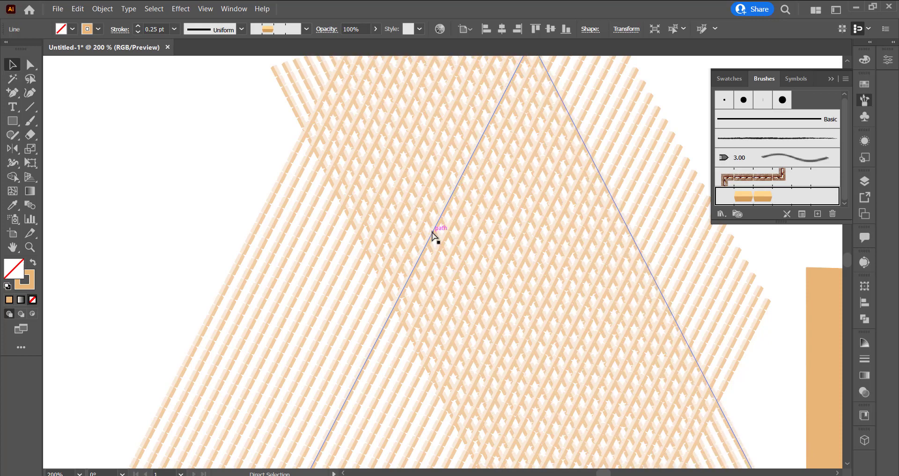
key("ctrl+d")
key("ctrl+d")
key("ctrl+d")
key("ctrl+d")
key("ctrl+d")
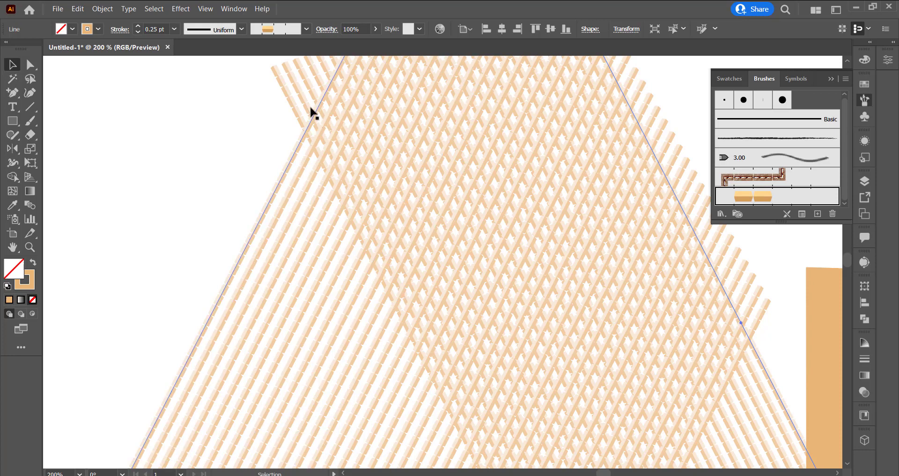
- Extend the hatch leftward with more parallel copies, undoing and realigning misplaced ones
left_click_drag(308, 106, 287, 124)
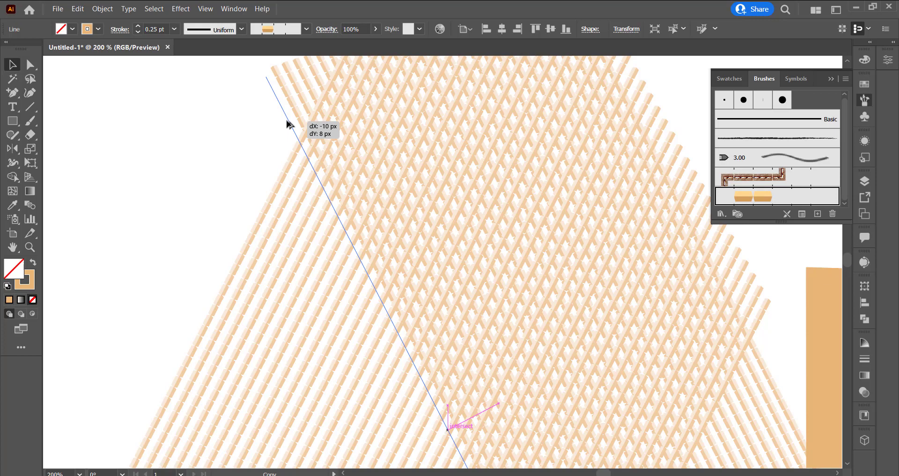
left_click_drag(287, 124, 287, 123)
key("ctrl+d")
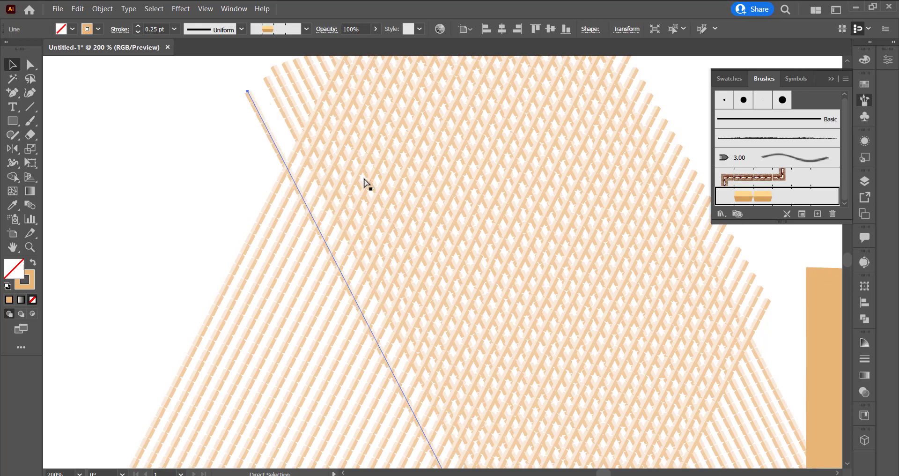
key("ctrl+d")
key("ctrl+d")
key("ctrl+d")
key("ctrl+d")
key("ctrl+d")
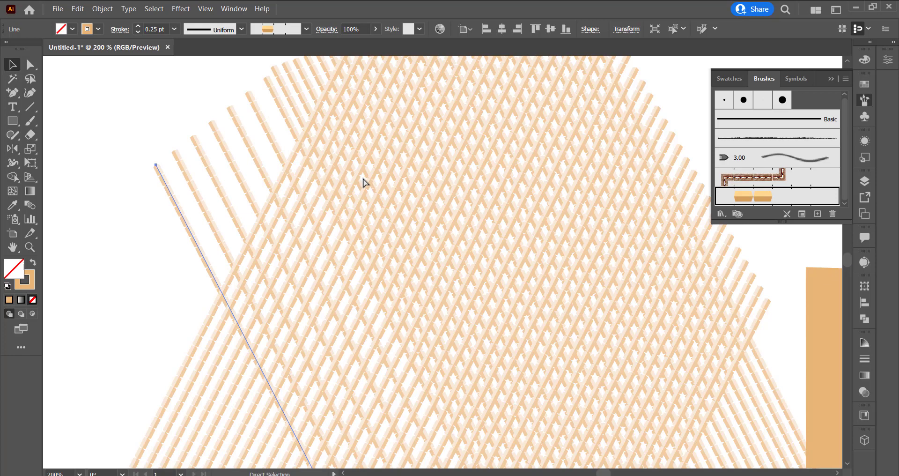
key("ctrl+z")
key("ctrl+z")
key("ctrl+z")
key("ctrl+z")
key("ctrl+z")
key("ctrl+z")
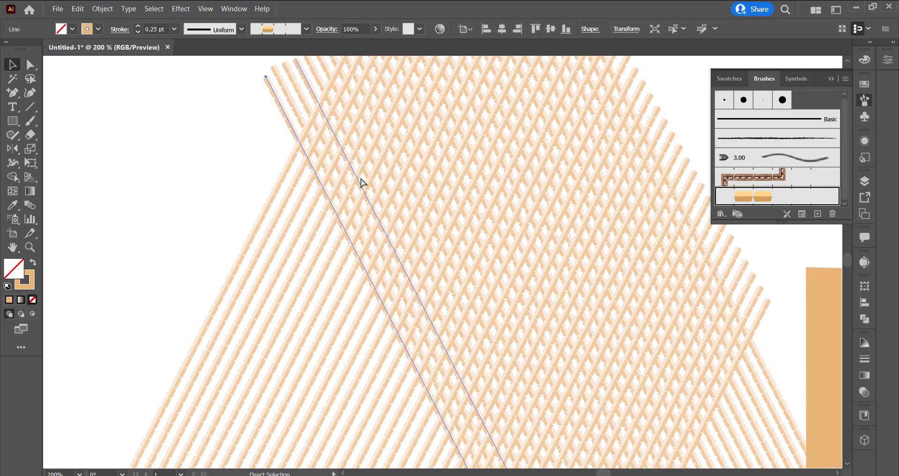
key("ctrl+z")
key("ctrl+z")
key("ctrl+z")
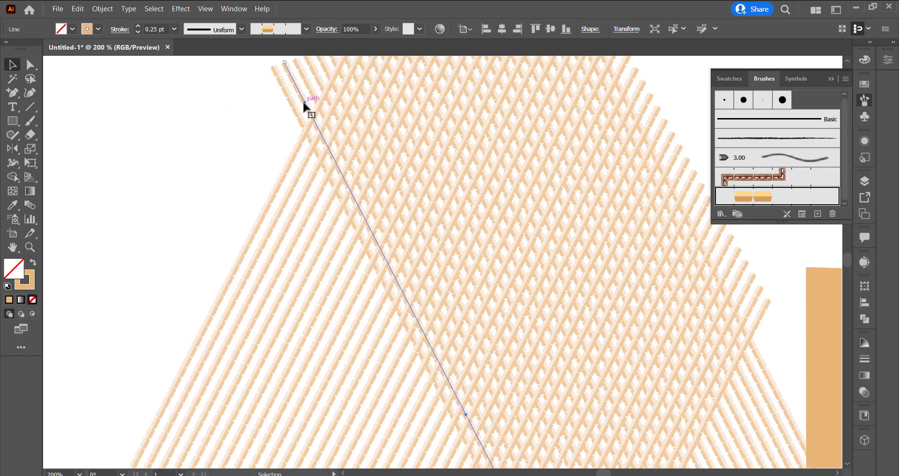
left_click_drag(305, 106, 289, 117)
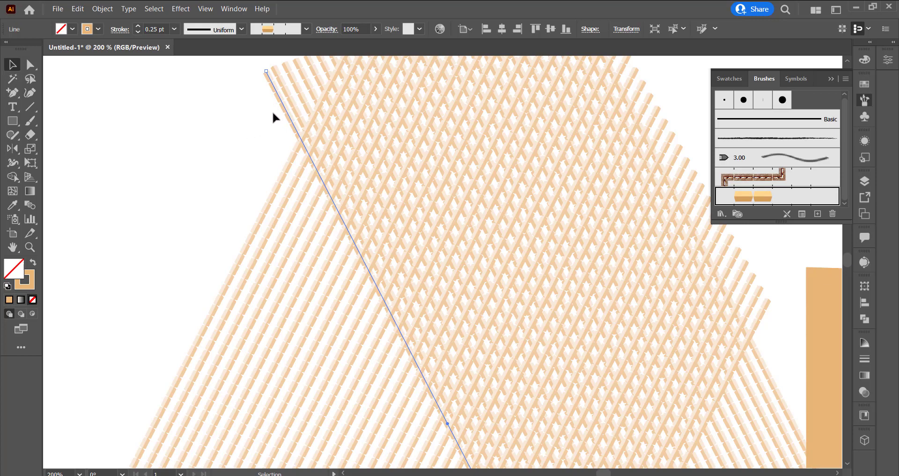
key("a")
left_click_drag(286, 114, 291, 110)
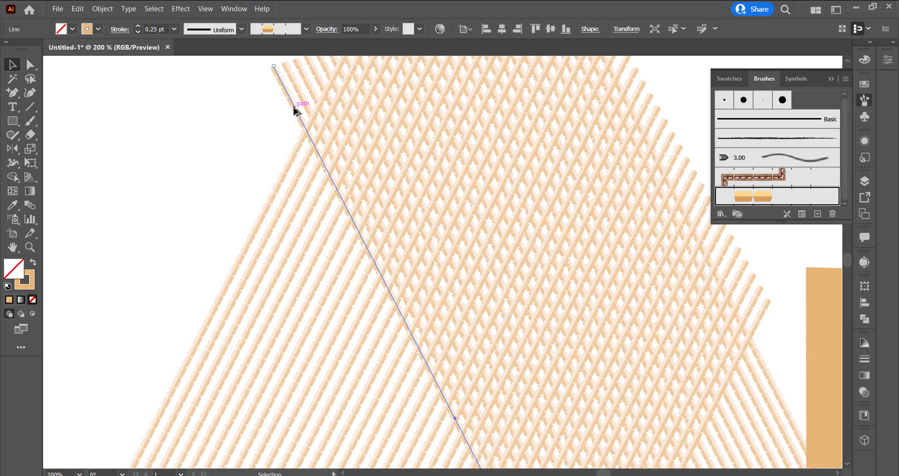
left_click_drag(294, 109, 284, 115)
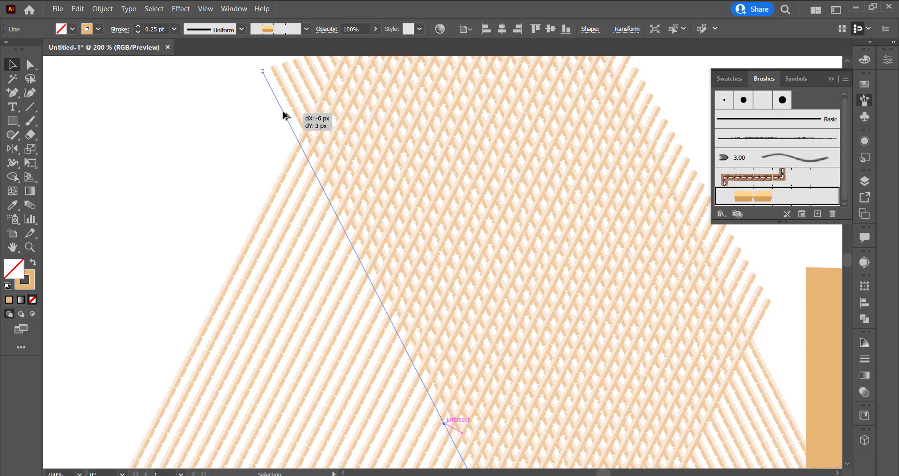
left_click_drag(284, 115, 275, 126)
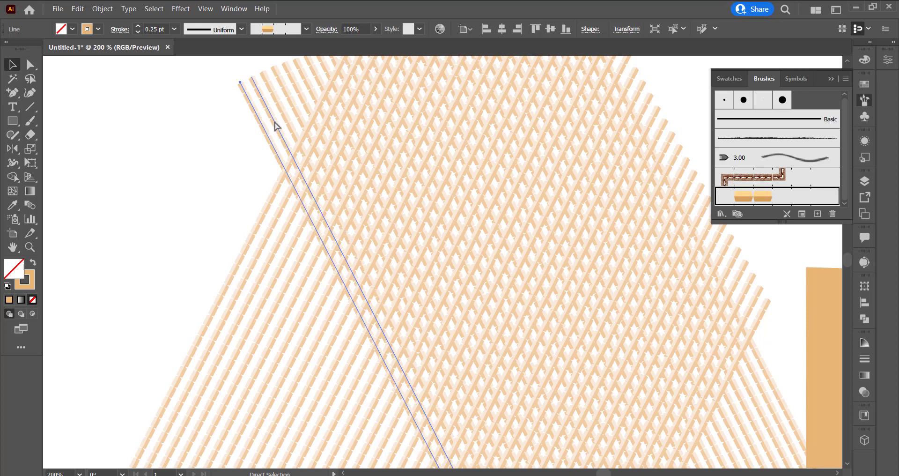
key("ctrl+d")
key("ctrl+d")
key("ctrl+d")
key("ctrl+d")
key("ctrl+d")
key("ctrl+d")
key("ctrl+d")
key("ctrl+d")
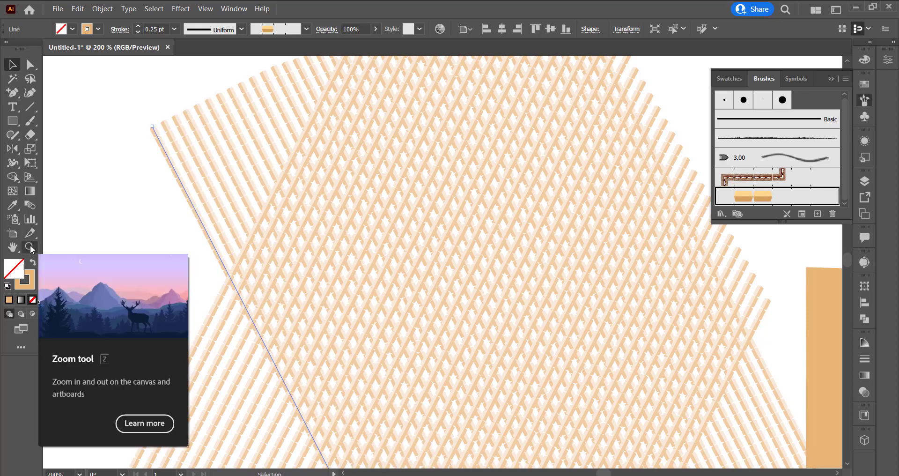
- Repeat the hatch copy twice more, zoom out to 66.67%, and move the right orange rectangle onto the pattern
key("ctrl+d")
key("ctrl+d")
key("ctrl+d")
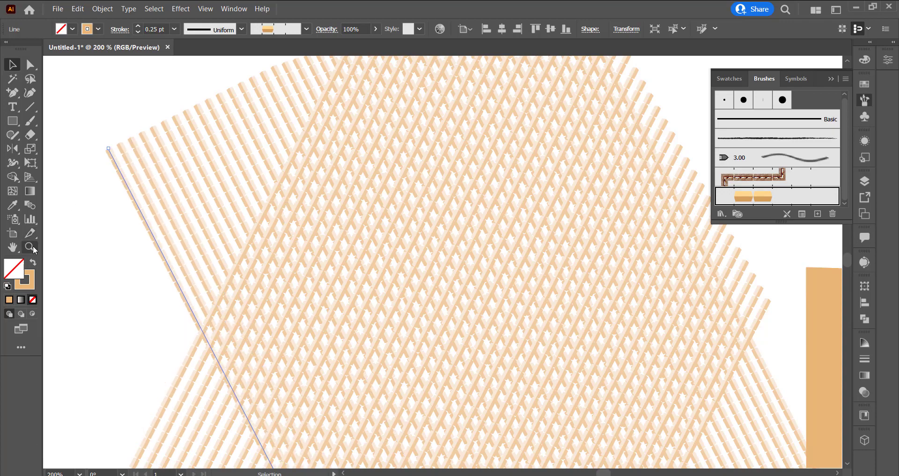
left_click(29, 247)
left_click(326, 247, "alt")
left_click(576, 288, "alt")
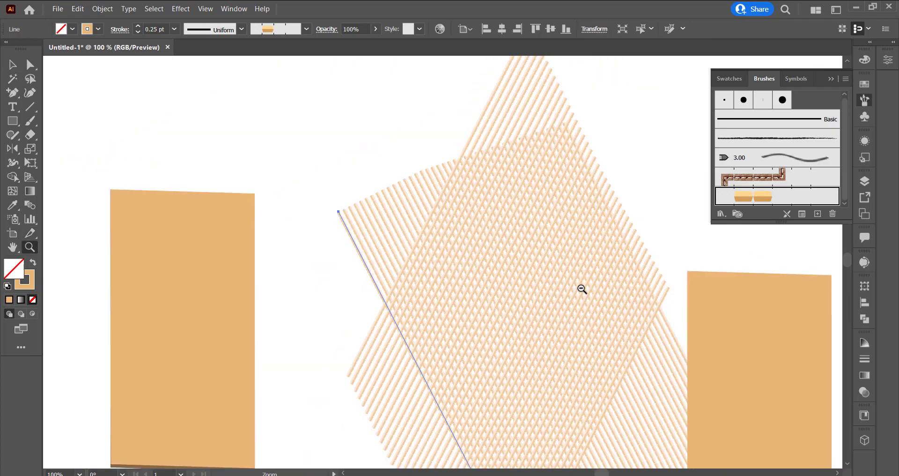
left_click(581, 289, "alt")
left_click(12, 64)
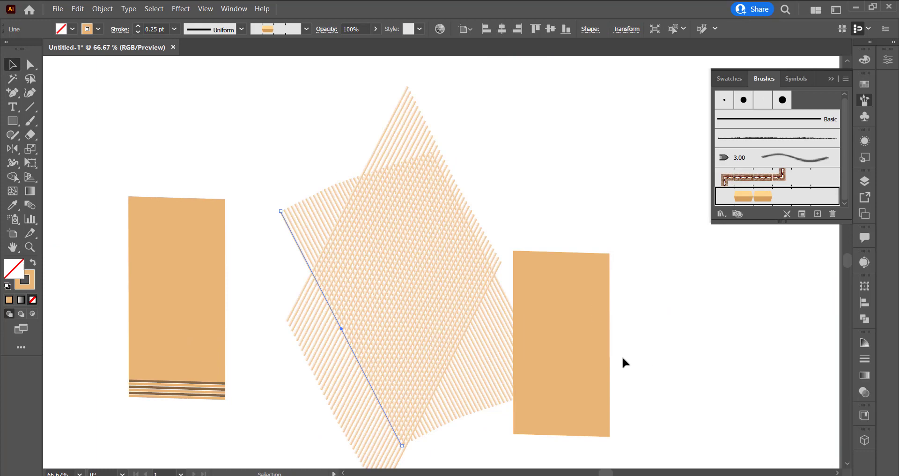
left_click_drag(583, 351, 421, 292)
- Clip the hatch lines to the rectangle and move the texture onto the left orange panel
left_click_drag(296, 140, 546, 386)
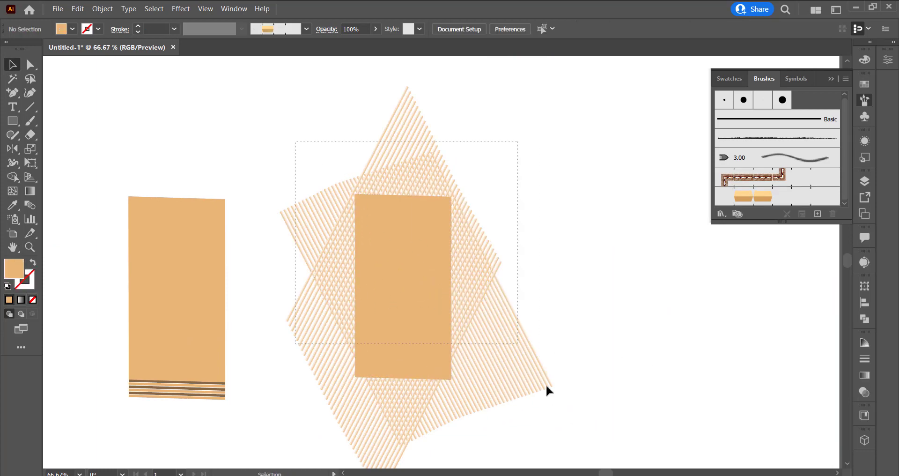
right_click(402, 263)
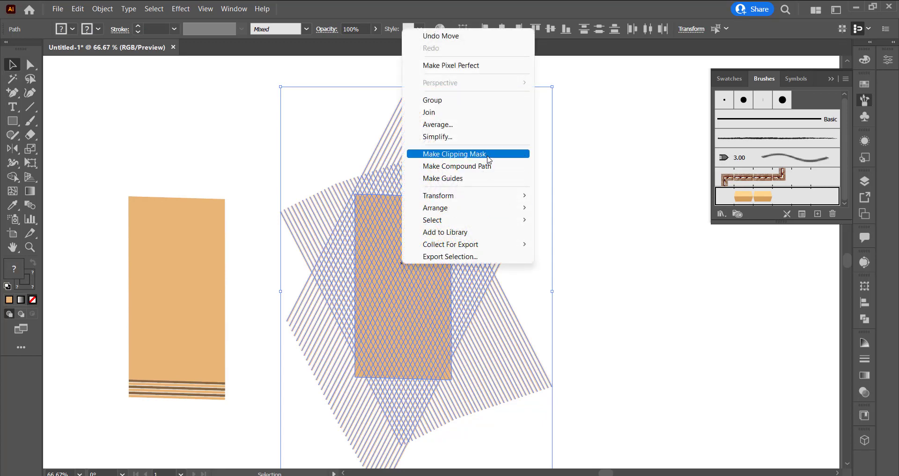
left_click(454, 154)
left_click(593, 235)
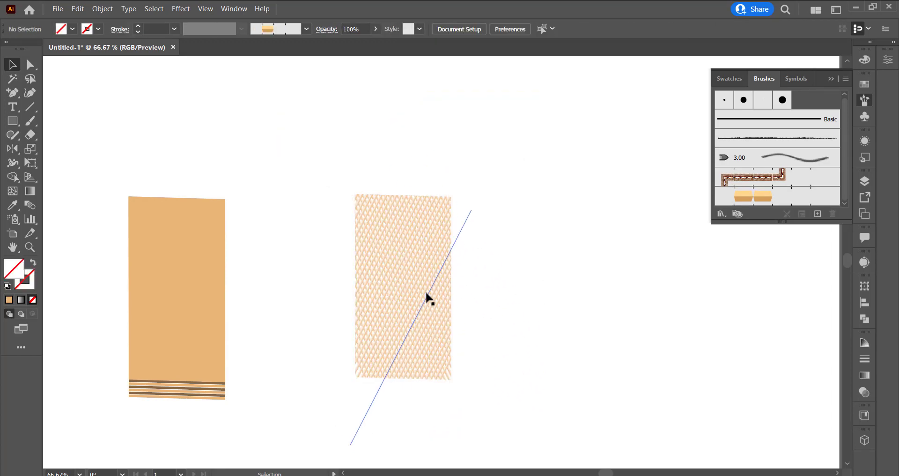
left_click_drag(401, 297, 200, 294)
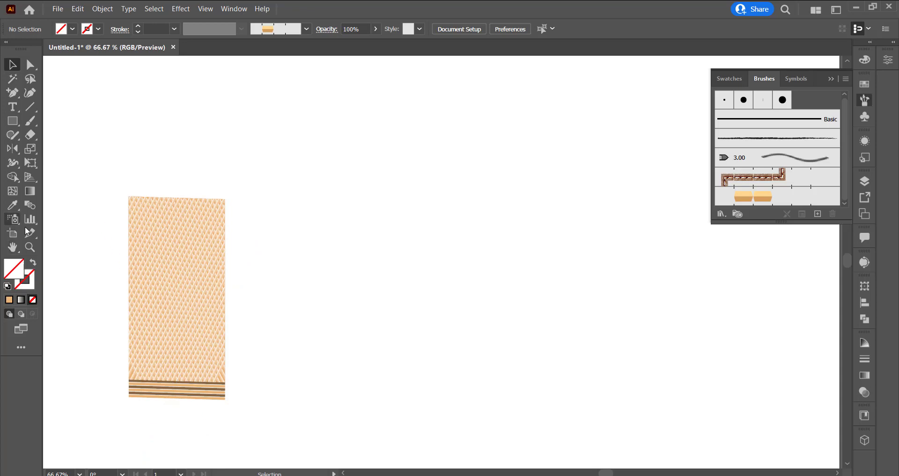
- Zoom in to inspect the crosshatch texture, then zoom back out to the whole panel
left_click(30, 246)
left_click(227, 281)
left_click(400, 328)
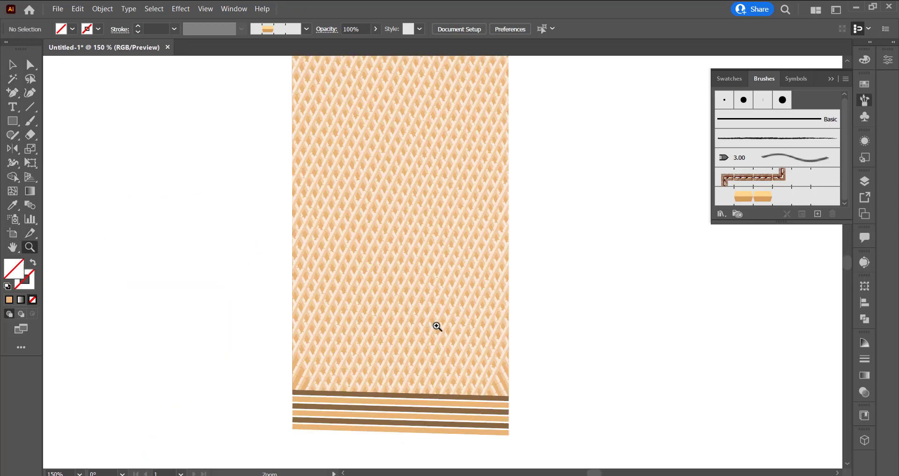
scroll(508, 368, "up", 2)
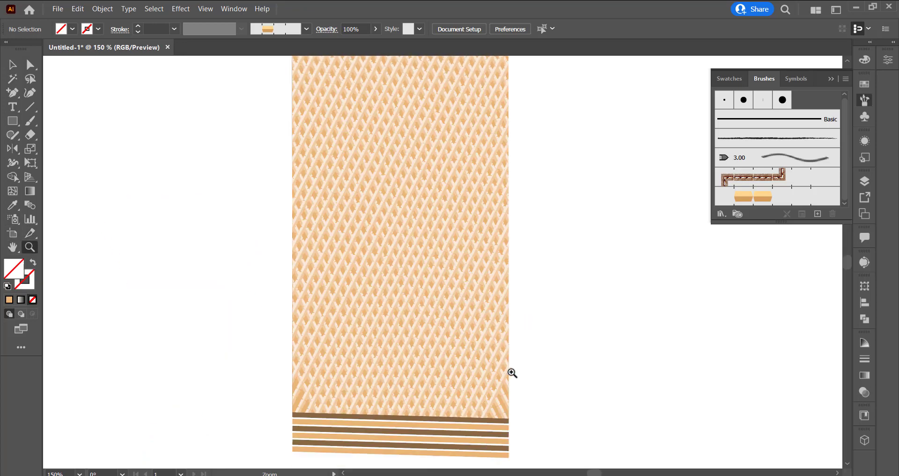
left_click(455, 311, "alt")
left_click(455, 237, "alt")
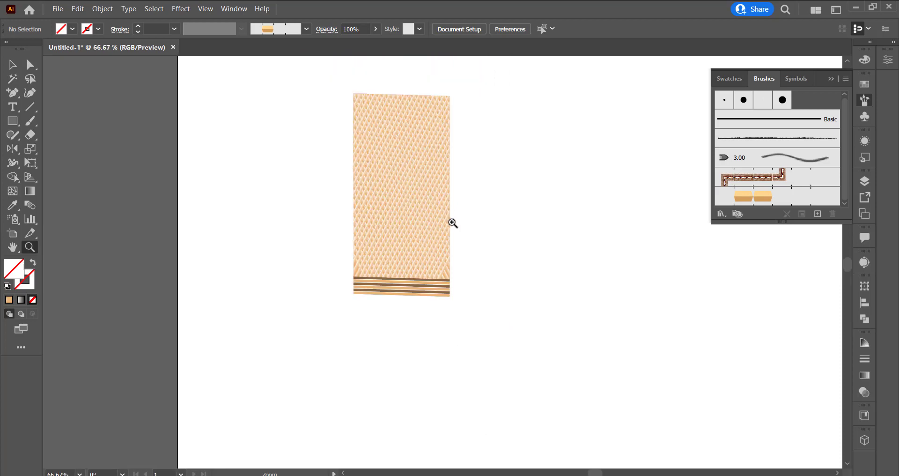
scroll(487, 262, "up", 2)
scroll(518, 297, "up", 1)
- Group all wafer parts, then place a copy to the right rotated across the original
left_click(10, 65)
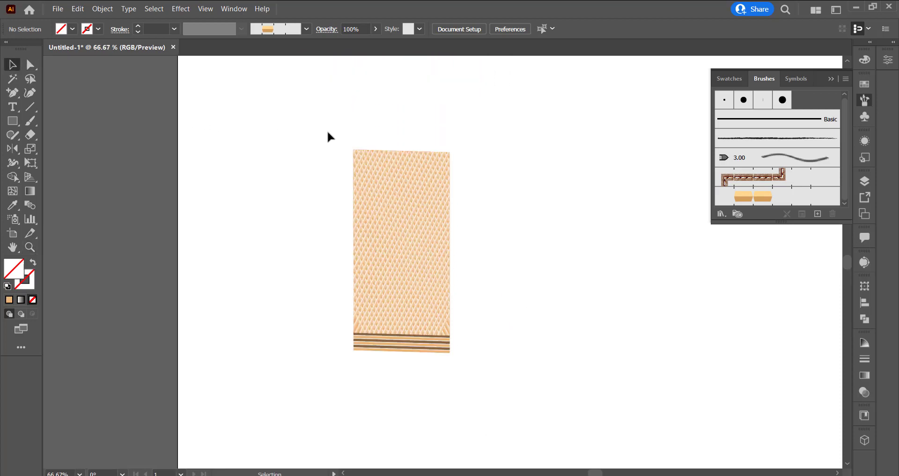
left_click_drag(282, 110, 522, 398)
right_click(376, 265)
left_click(405, 352)
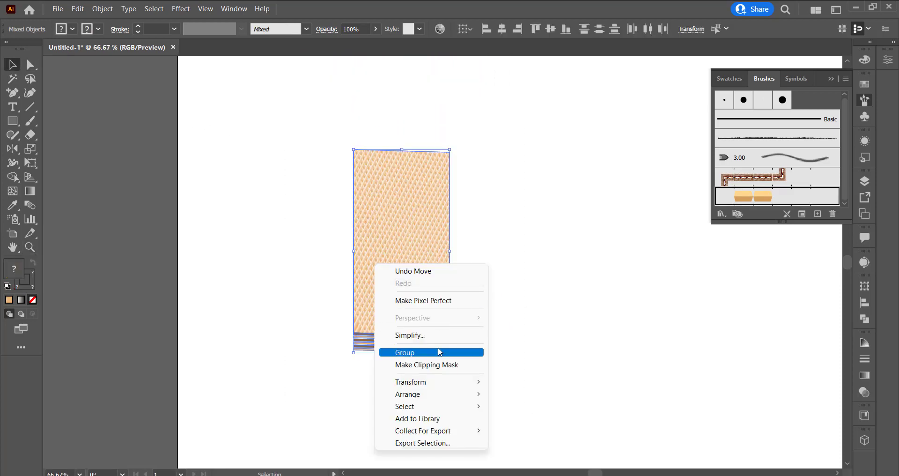
left_click(514, 305)
left_click_drag(408, 234, 501, 235)
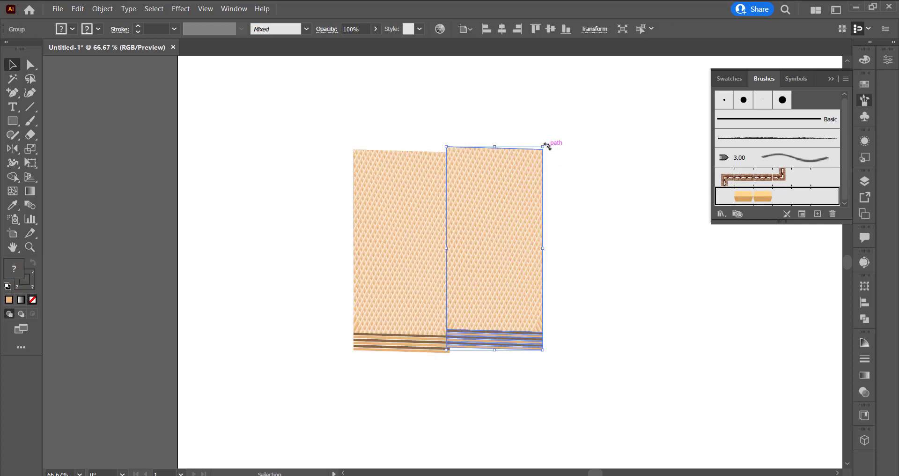
mouse_move(544, 148)
left_mouse_down()
mouse_move(533, 251)
mouse_move(521, 248)
mouse_move(491, 203)
left_mouse_up()
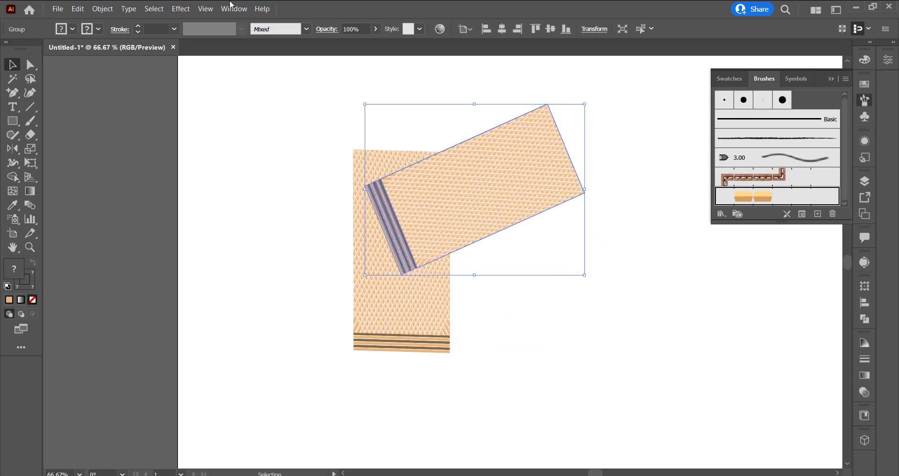
- Apply a Drop Shadow to the rotated wafer with 40% opacity and 6 px X offset
left_click(180, 9)
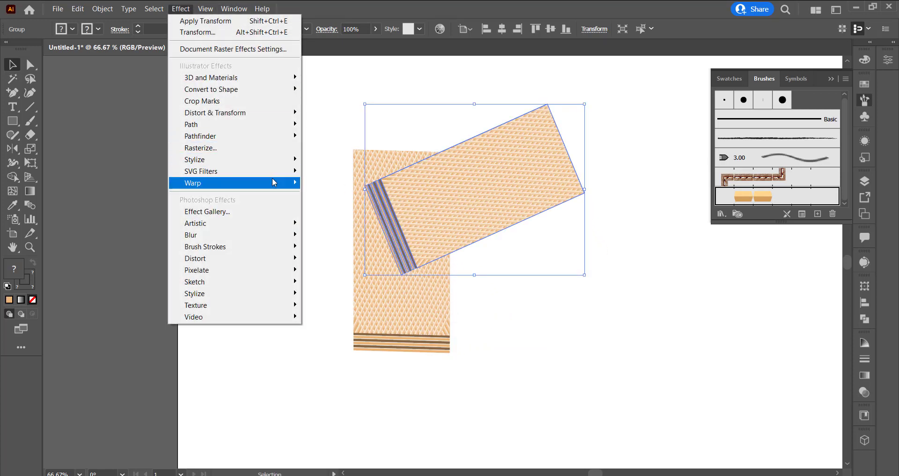
mouse_move(195, 159)
left_click(345, 160)
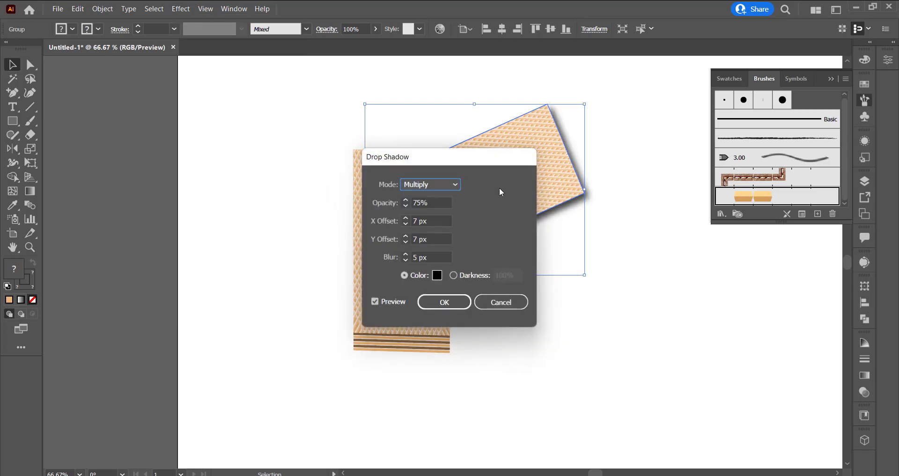
left_click_drag(461, 161, 202, 81)
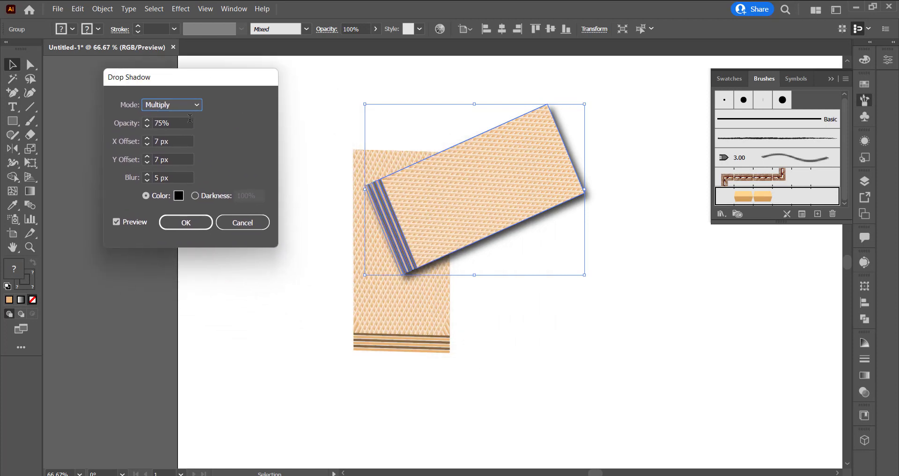
left_click(149, 125)
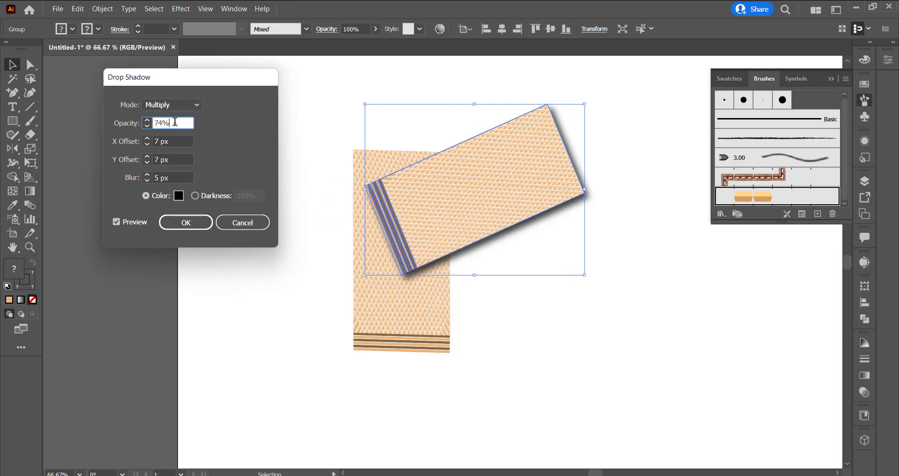
left_click_drag(176, 122, 156, 122)
type("4")
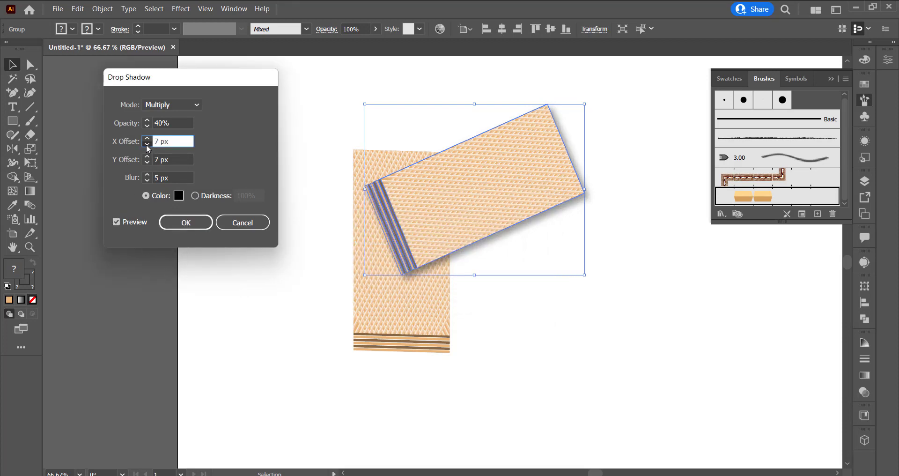
key("Down")
left_click(183, 223)
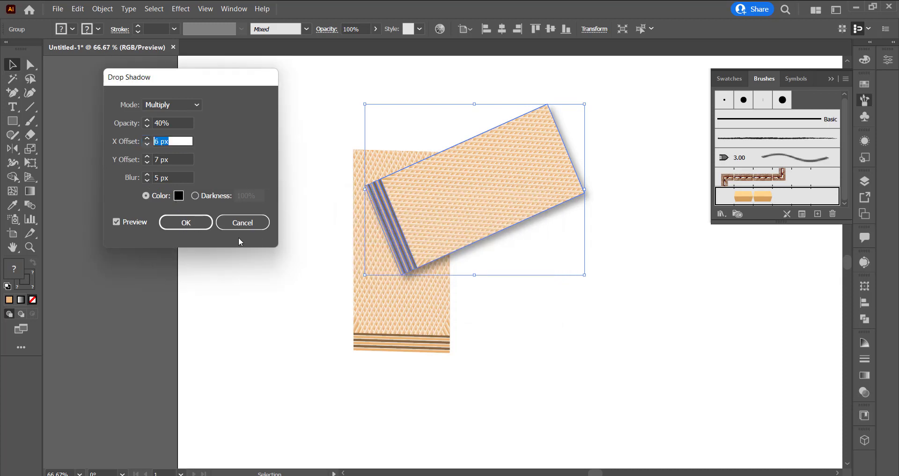
key("Return")
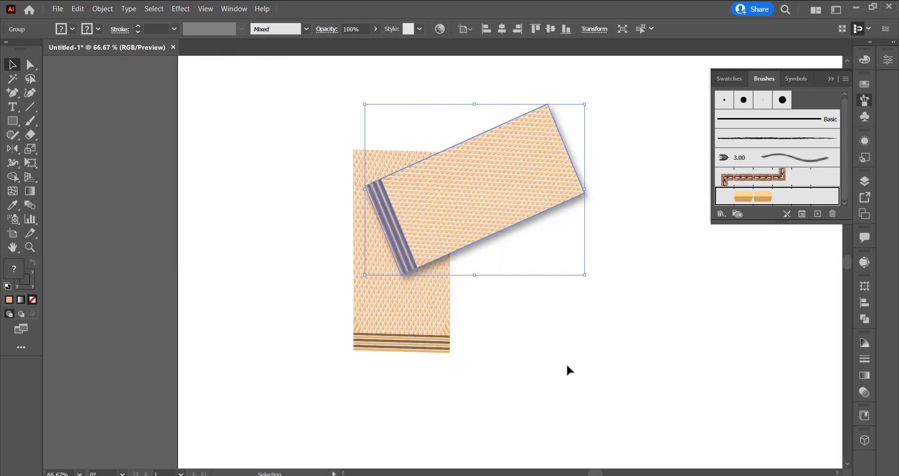
left_click(567, 365)
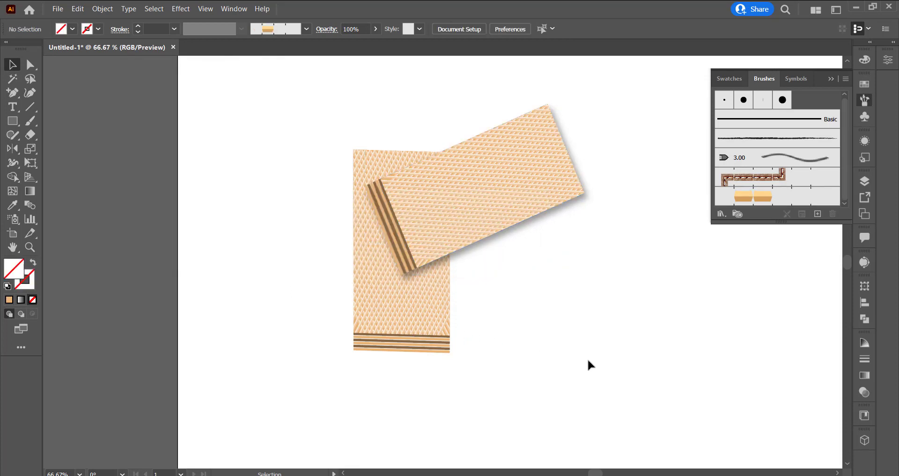
- Apply the same Drop Shadow settings to the upright wafer panel
left_click(434, 299)
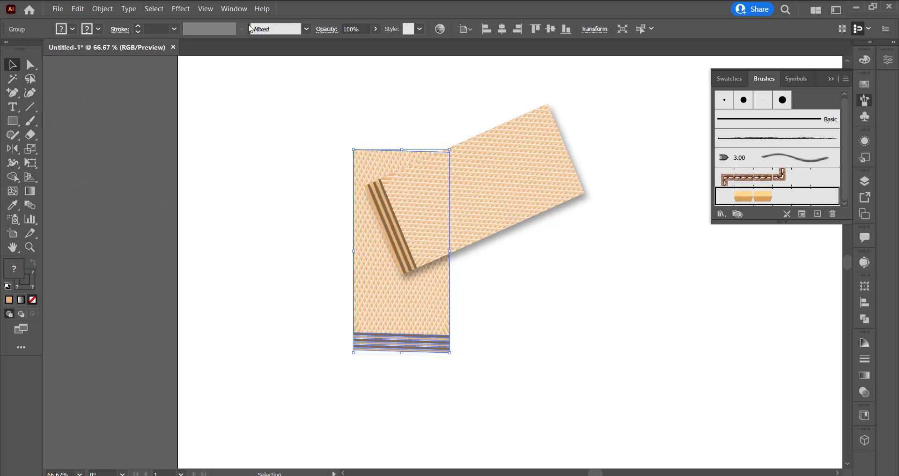
left_click(177, 11)
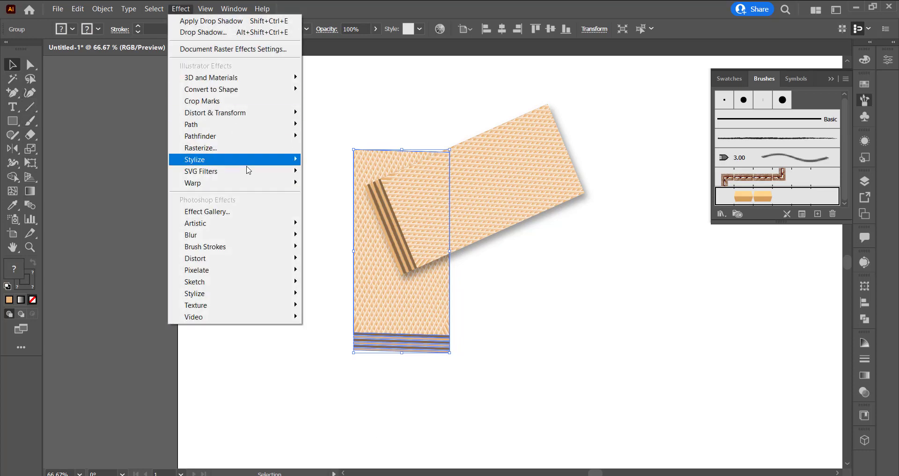
mouse_move(234, 159)
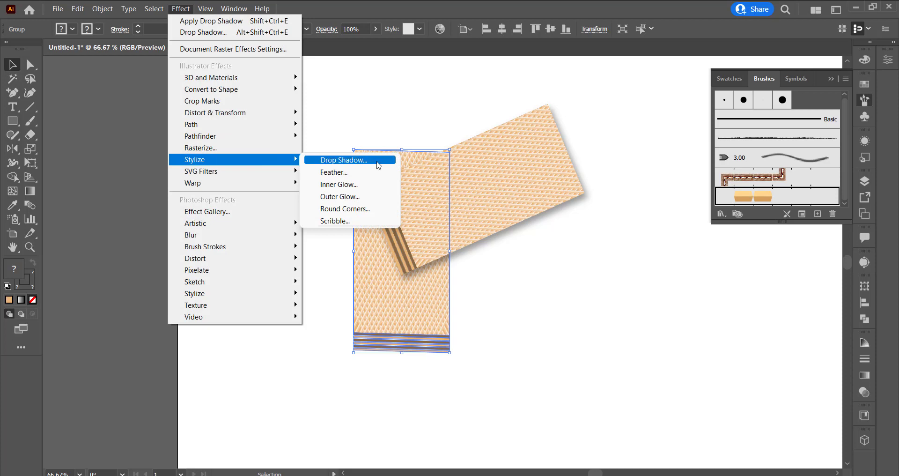
left_click(356, 159)
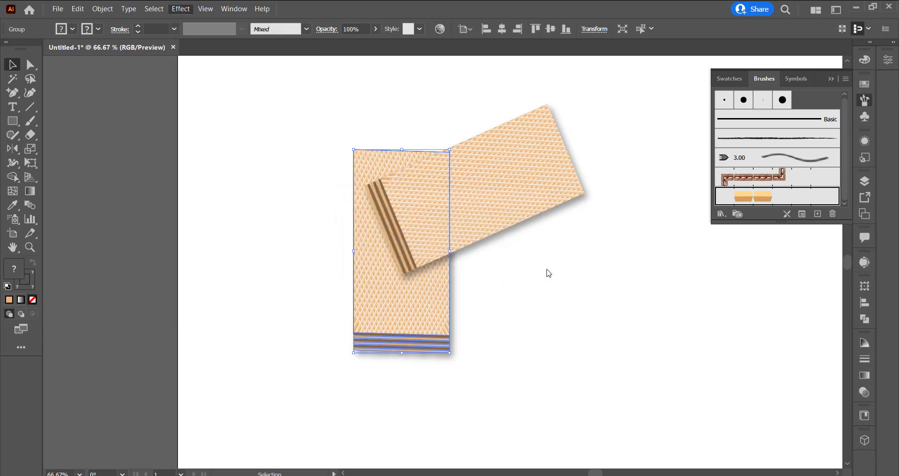
left_click(186, 222)
left_click(258, 223)
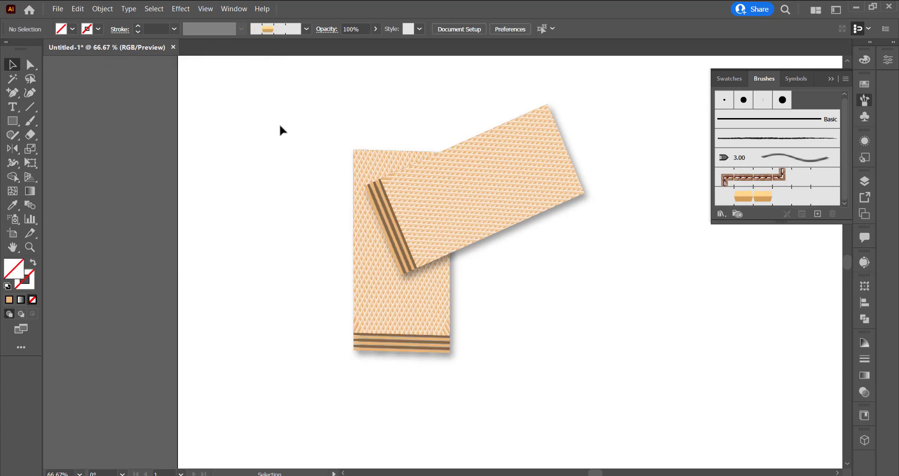